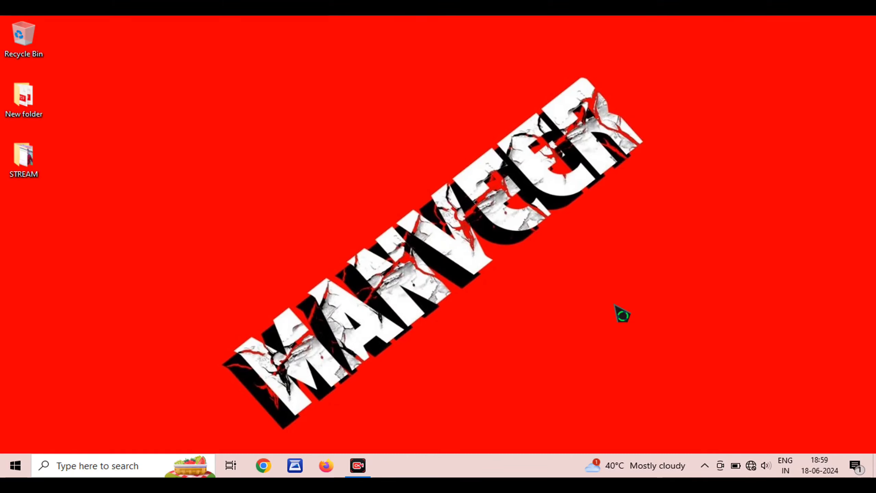
Launch Word on a blank document with the winword run command
{"action": "key", "text": "super+r"}
{"action": "type", "text": "winword"}
{"action": "key", "text": "Return"}
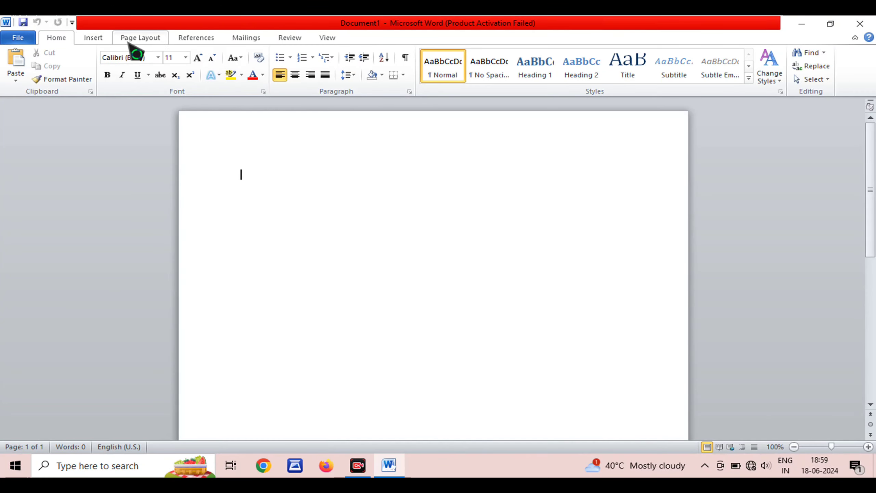
Set the page margins to the Narrow preset (1.27 cm)
{"action": "left_click", "coordinate": [135, 39]}
{"action": "left_click", "coordinate": [99, 69]}
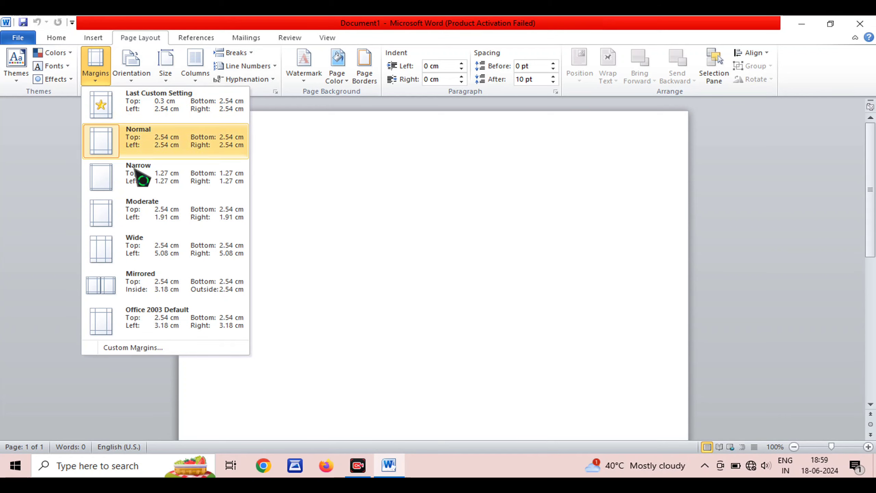
{"action": "left_click", "coordinate": [139, 183]}
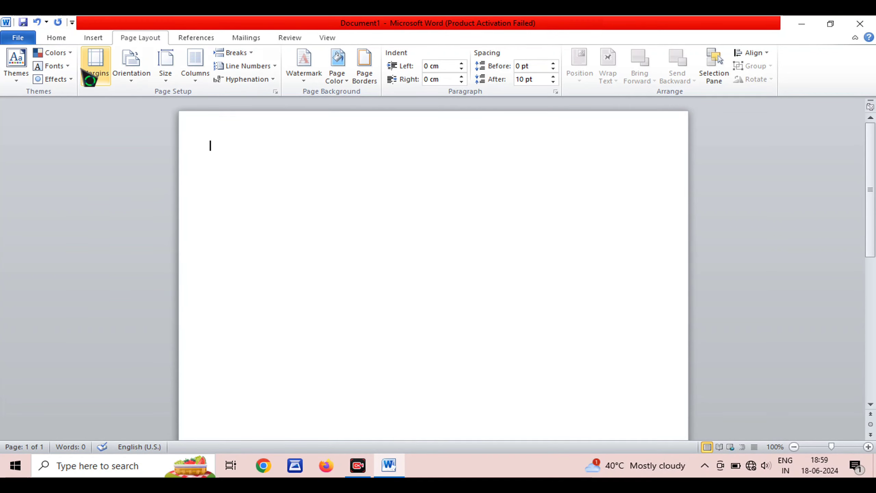
{"action": "left_click", "coordinate": [92, 38]}
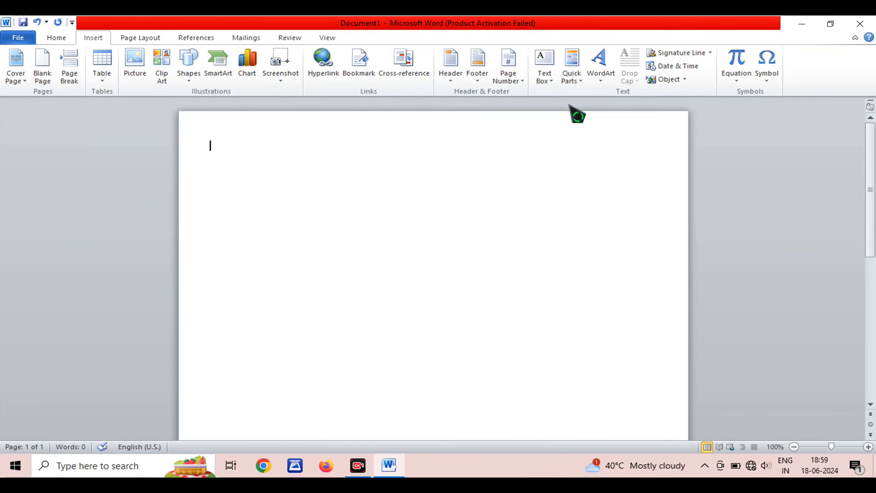
Insert a WordArt box in the first style and convert it to plain No Spacing text
{"action": "left_click", "coordinate": [599, 65]}
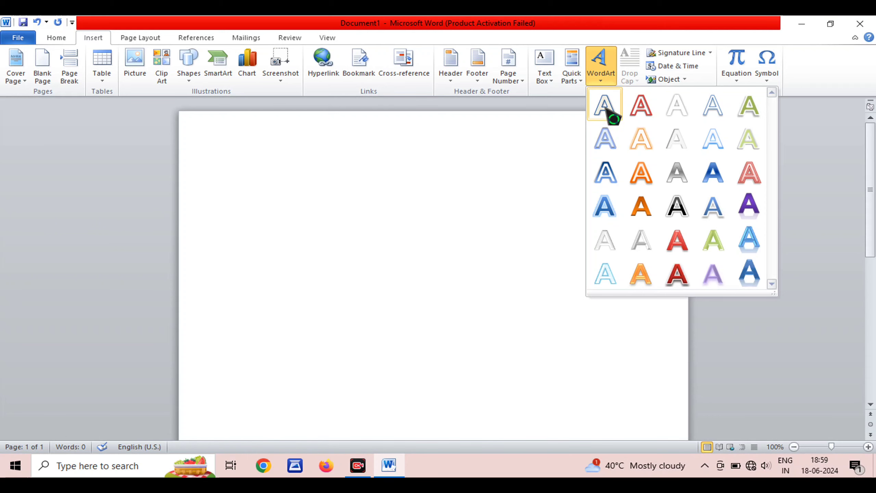
{"action": "left_click", "coordinate": [606, 106]}
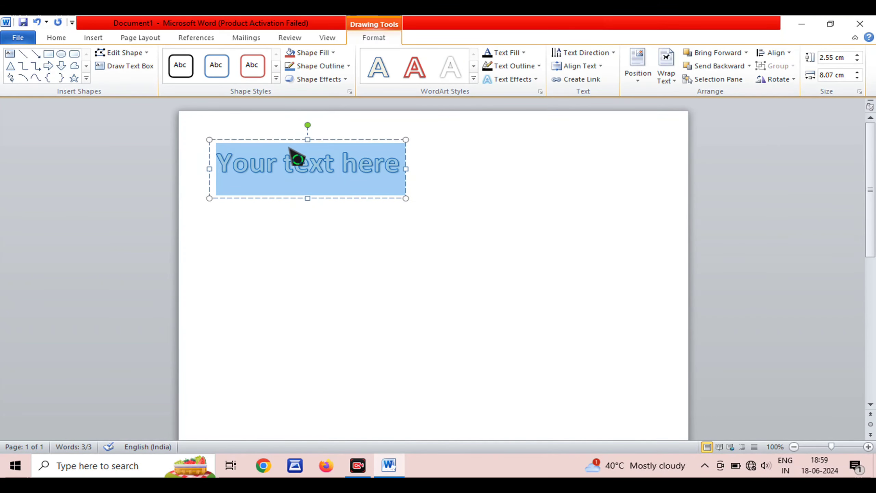
{"action": "left_click", "coordinate": [286, 140]}
{"action": "left_click", "coordinate": [58, 38]}
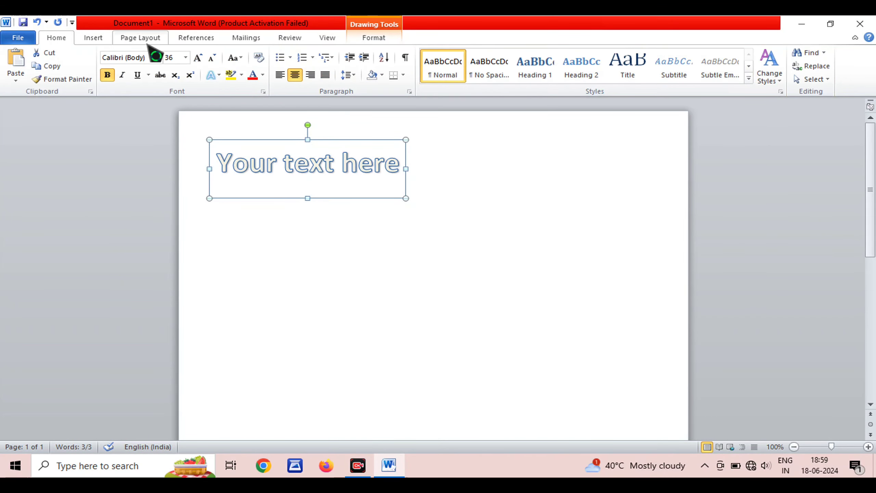
{"action": "left_click", "coordinate": [490, 72]}
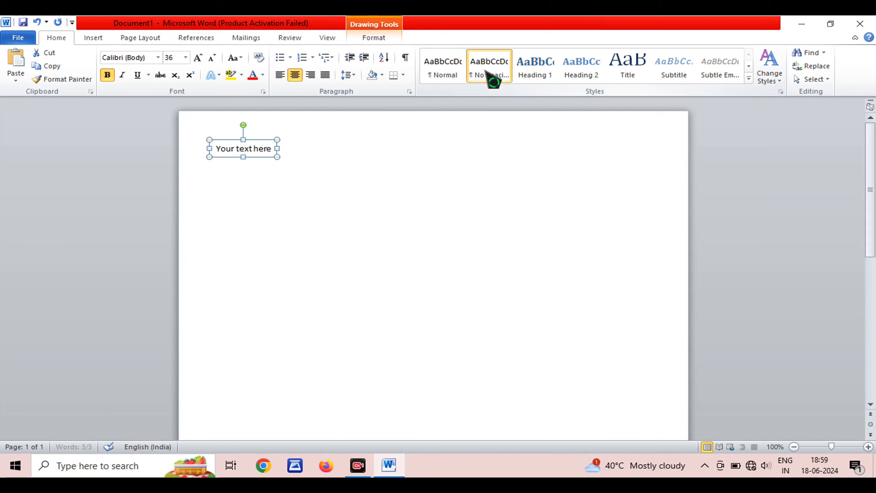
Enlarge the box text to 20 pt, replace it with INDEX, and move it toward the centre
{"action": "left_click", "coordinate": [198, 57]}
{"action": "left_click", "coordinate": [199, 57]}
{"action": "left_click", "coordinate": [198, 58]}
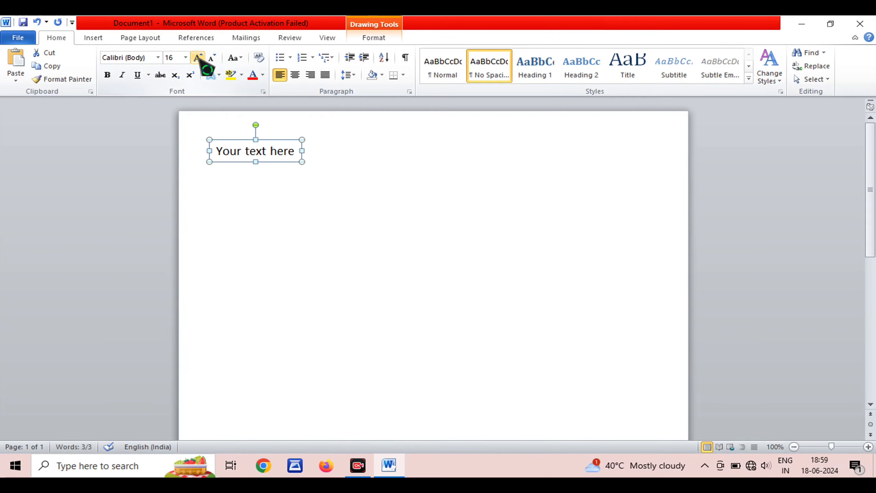
{"action": "left_click", "coordinate": [198, 57]}
{"action": "left_click", "coordinate": [198, 57]}
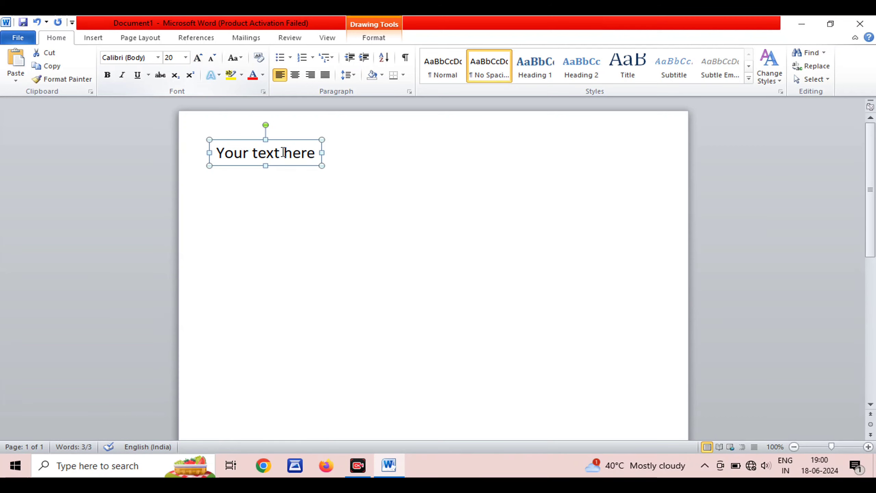
{"action": "left_click_drag", "start_coordinate": [307, 152], "coordinate": [196, 157]}
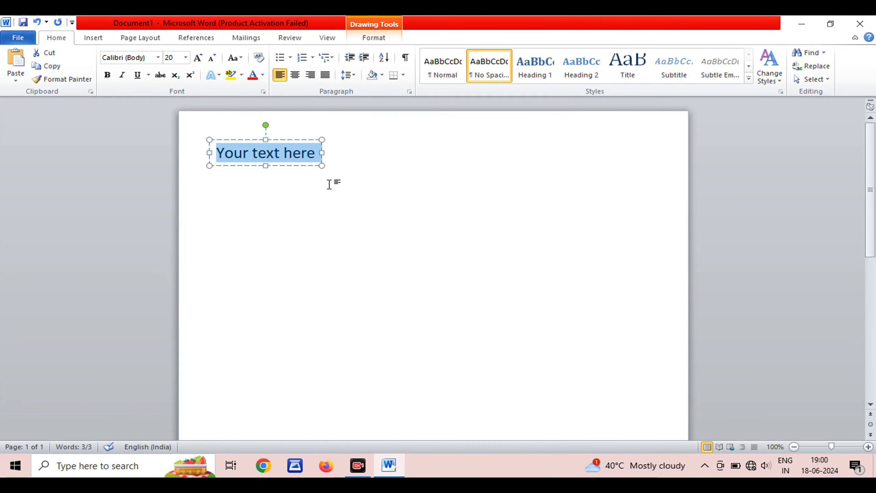
{"action": "type", "text": "I"}
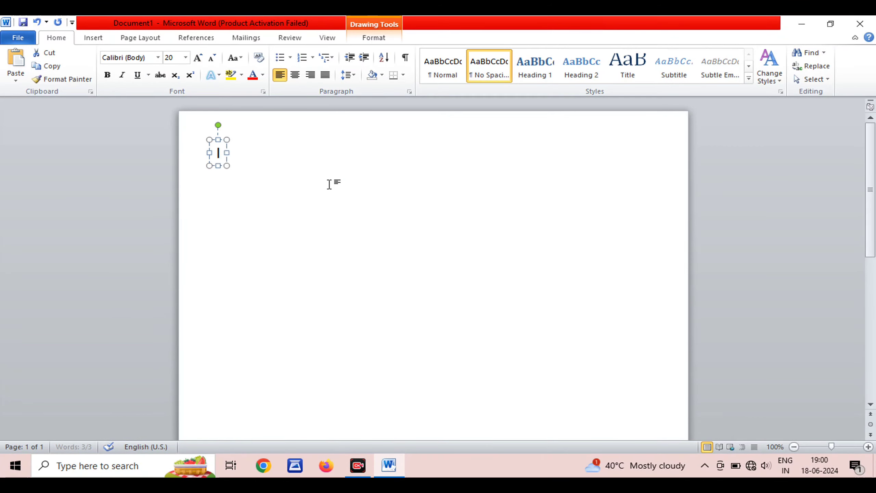
{"action": "type", "text": "NDEX"}
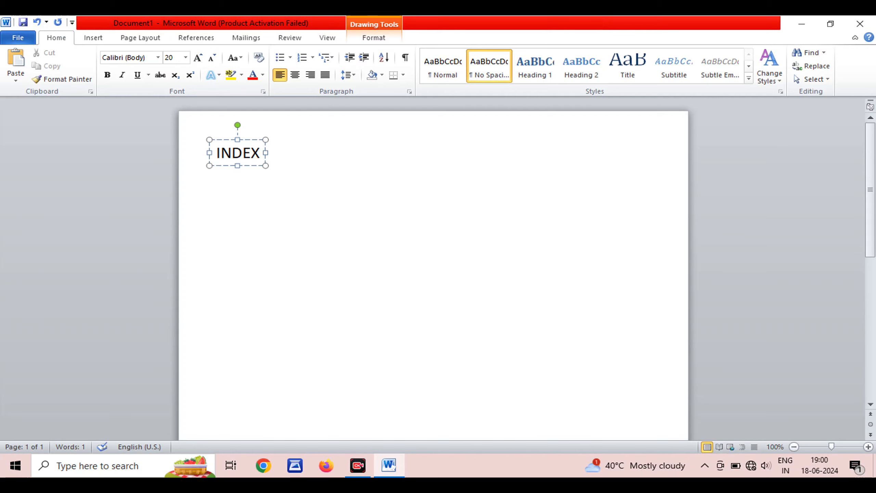
{"action": "left_click_drag", "start_coordinate": [245, 140], "coordinate": [377, 141]}
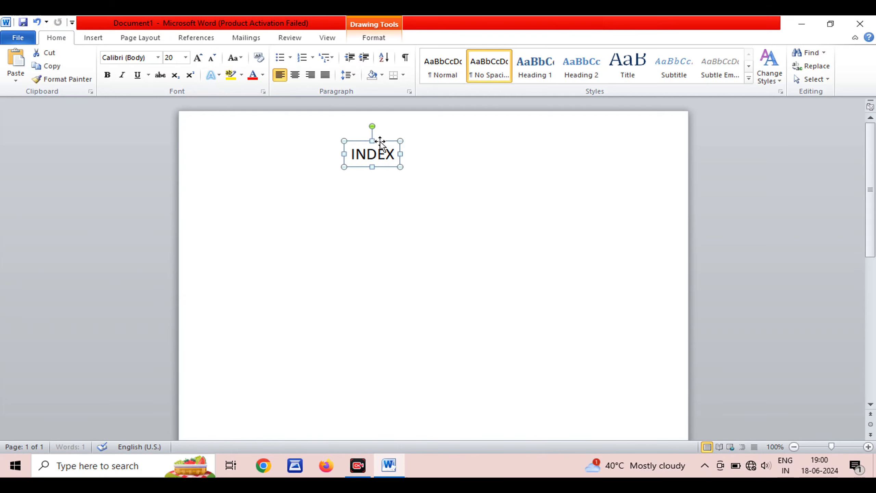
Expand the INDEX heading's character spacing by 10 pt in the Font dialog
{"action": "left_click", "coordinate": [57, 38]}
{"action": "left_click", "coordinate": [265, 92]}
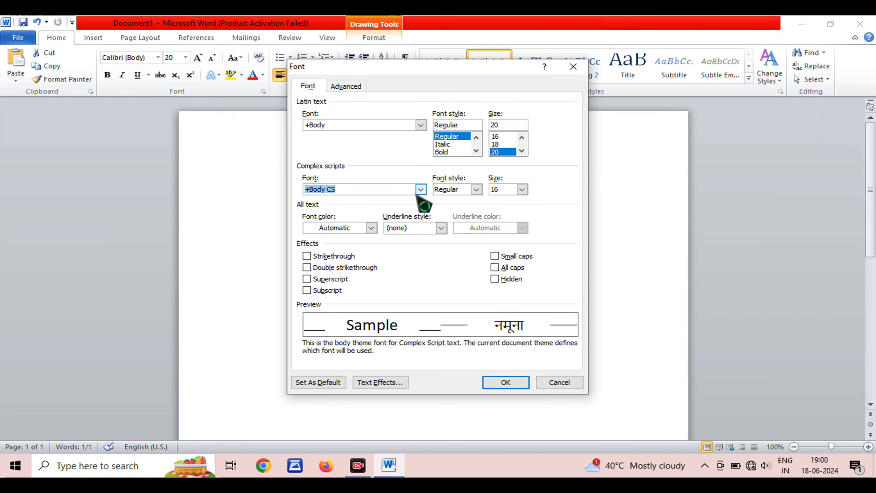
{"action": "left_click", "coordinate": [348, 87]}
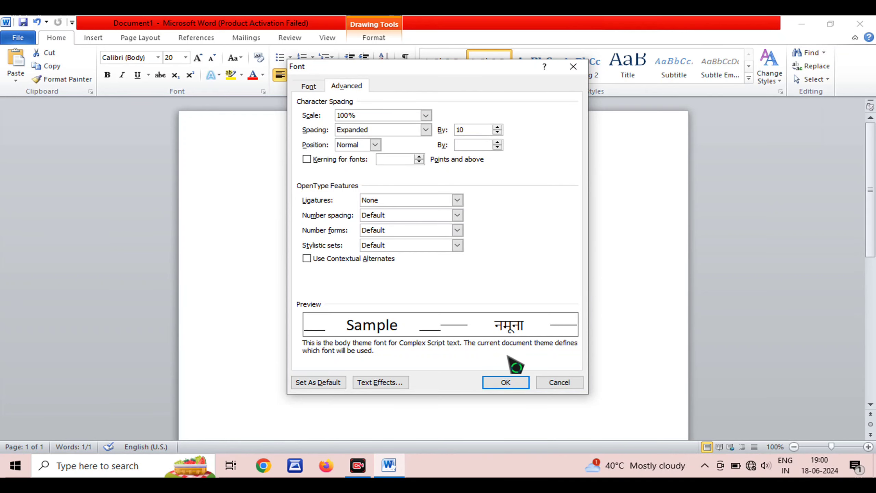
{"action": "left_click", "coordinate": [511, 383]}
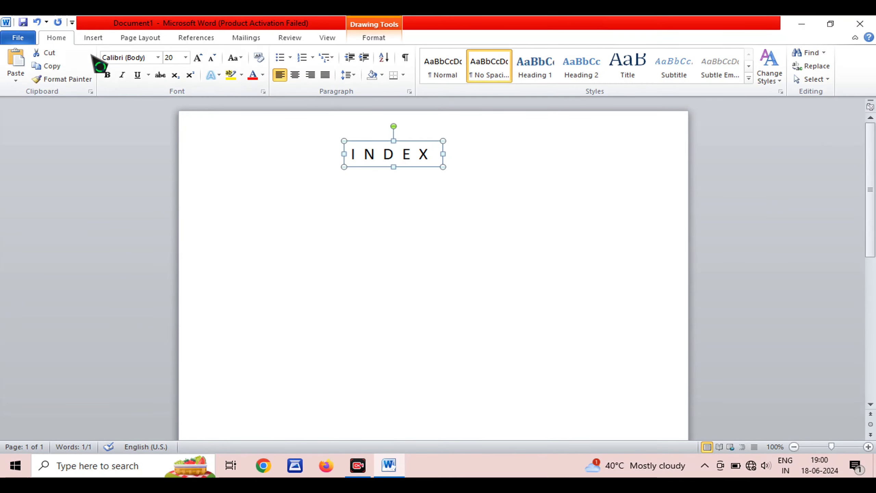
Set INDEX in Cooper Black and centre its box horizontally between the margins
{"action": "left_click", "coordinate": [158, 58]}
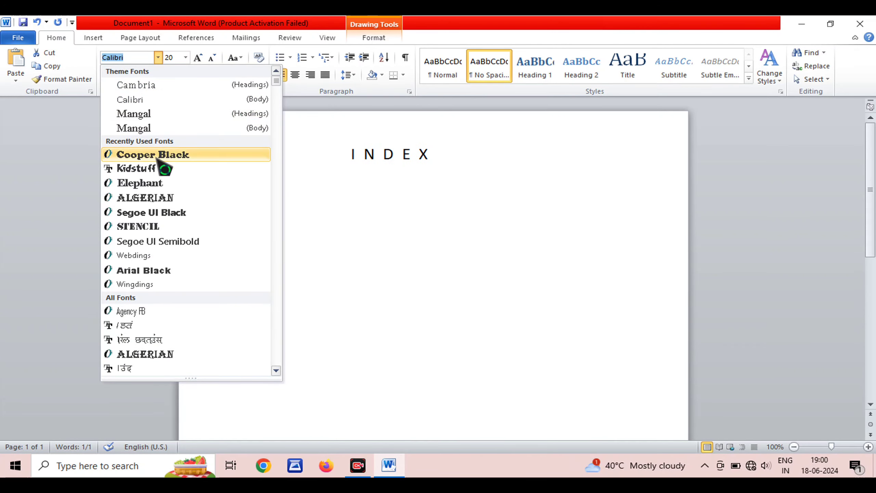
{"action": "left_click", "coordinate": [171, 154]}
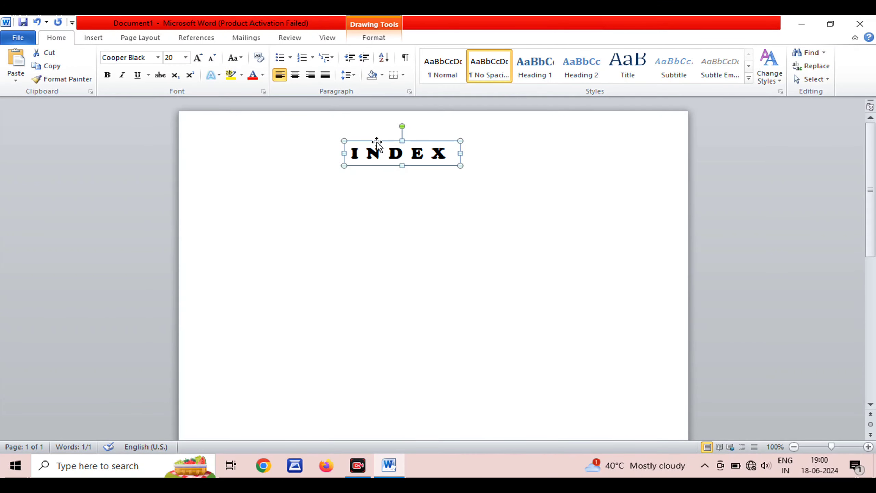
{"action": "left_click_drag", "start_coordinate": [376, 142], "coordinate": [409, 138]}
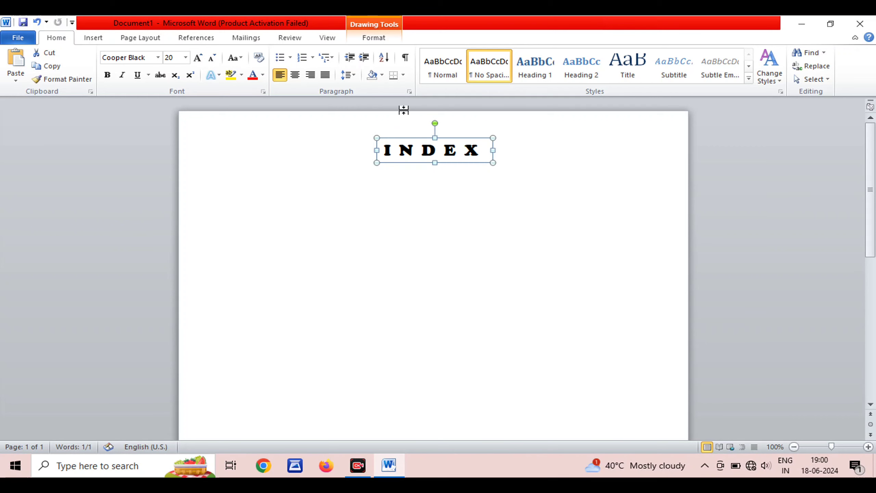
{"action": "left_click", "coordinate": [374, 38]}
{"action": "left_click", "coordinate": [775, 52]}
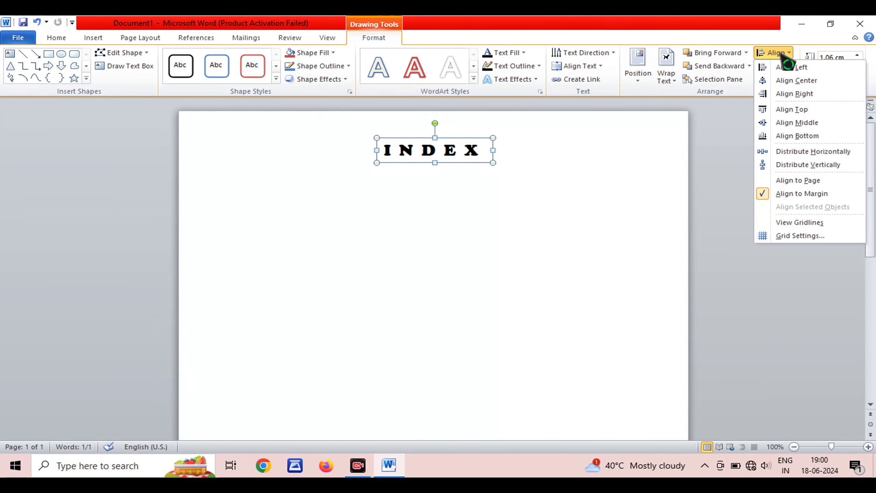
{"action": "left_click", "coordinate": [781, 83]}
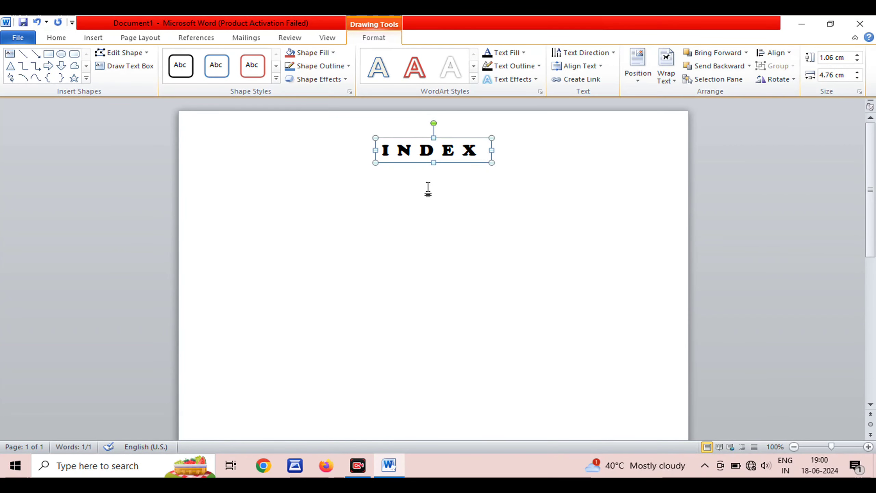
Enlarge INDEX to 24 pt, re-centre it, and drag a copy of the box lower down
{"action": "left_click", "coordinate": [57, 38]}
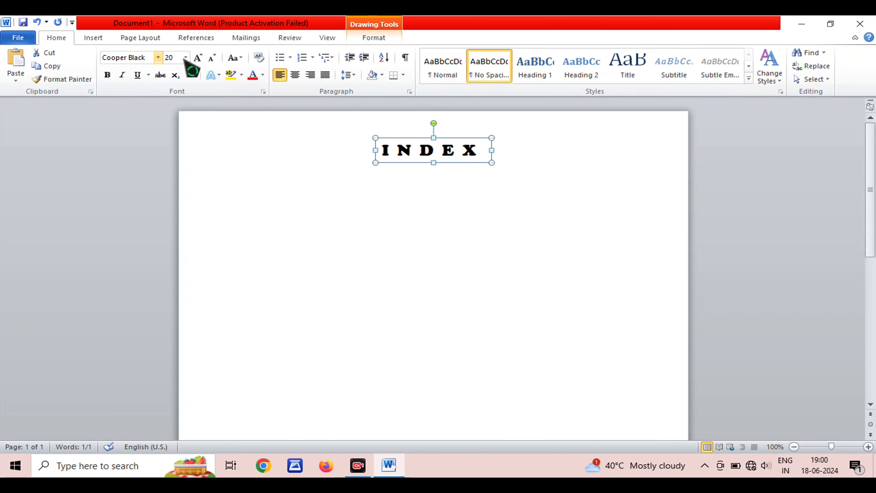
{"action": "left_click", "coordinate": [199, 58]}
{"action": "left_click", "coordinate": [198, 58]}
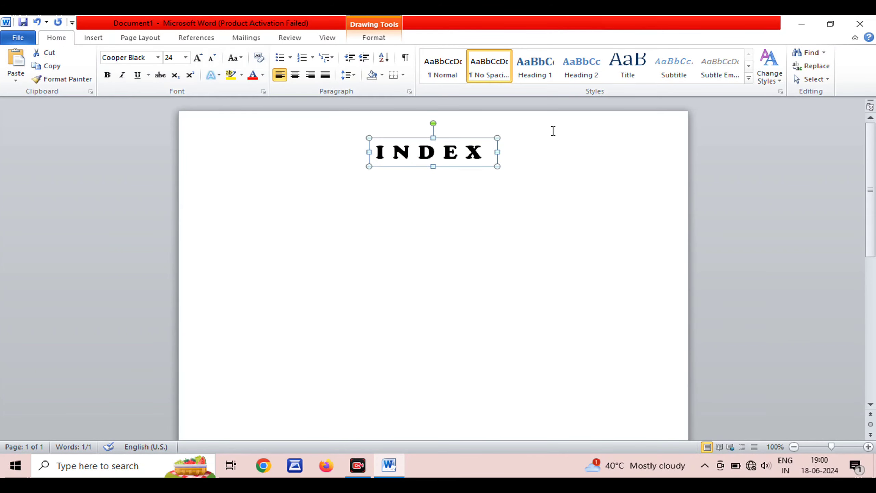
{"action": "left_click", "coordinate": [373, 38]}
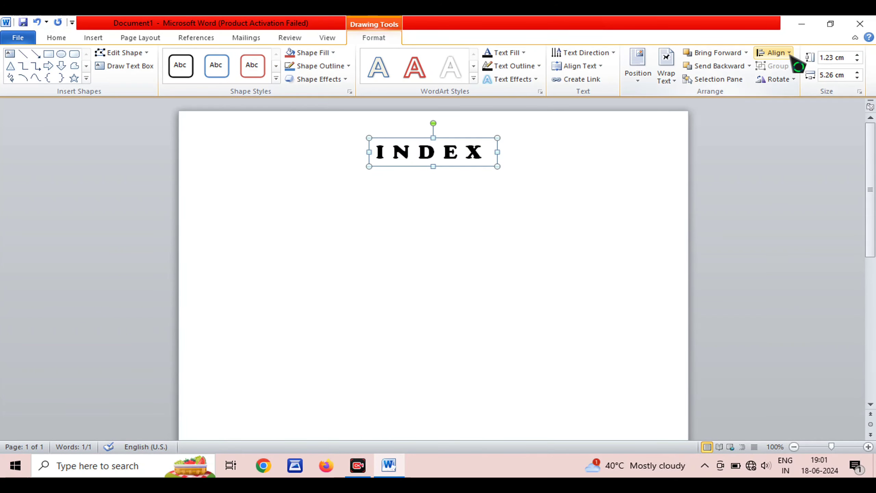
{"action": "left_click", "coordinate": [777, 53]}
{"action": "left_click", "coordinate": [800, 81]}
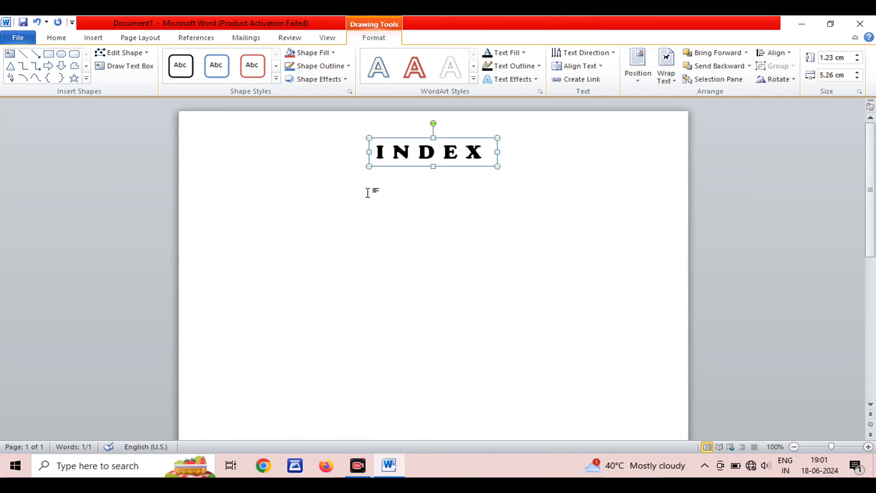
{"action": "mouse_move", "coordinate": [391, 170]}
{"action": "left_mouse_down"}
{"action": "mouse_move", "coordinate": [401, 180]}
{"action": "mouse_move", "coordinate": [271, 235]}
{"action": "left_mouse_up"}
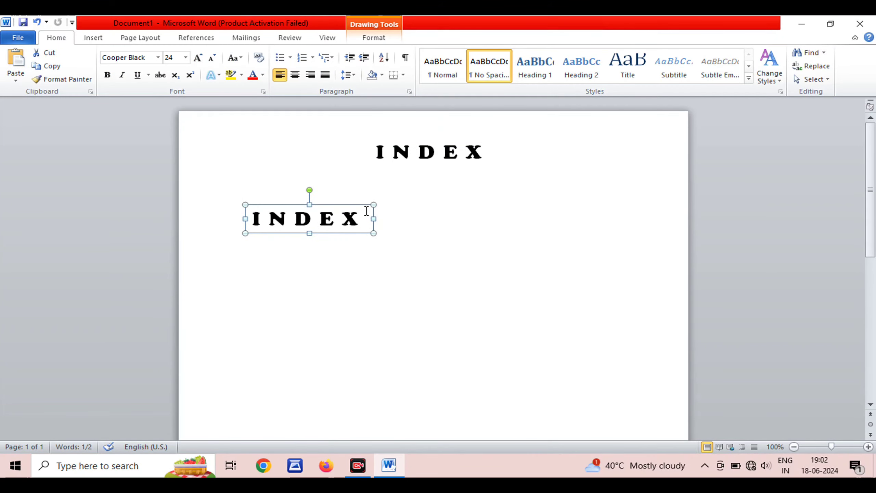
Reset the copied box to Normal style with the Mangal headings font and move it centreward
{"action": "left_click", "coordinate": [449, 77]}
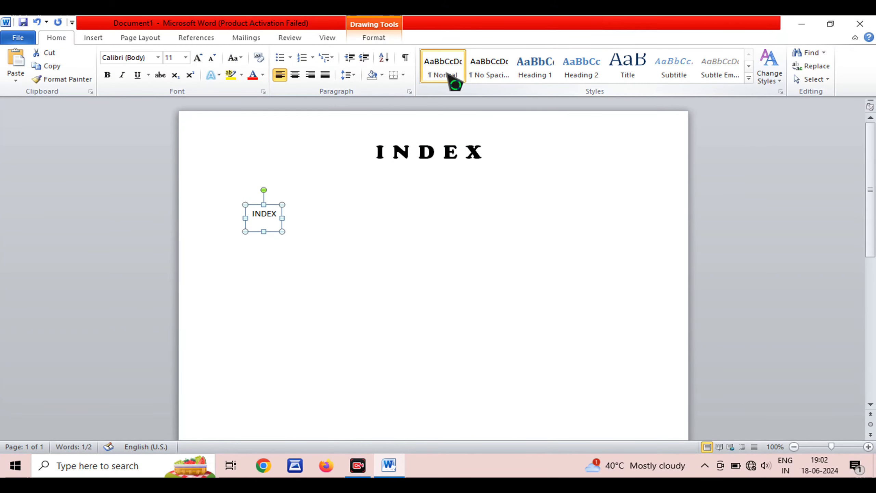
{"action": "left_click", "coordinate": [158, 58]}
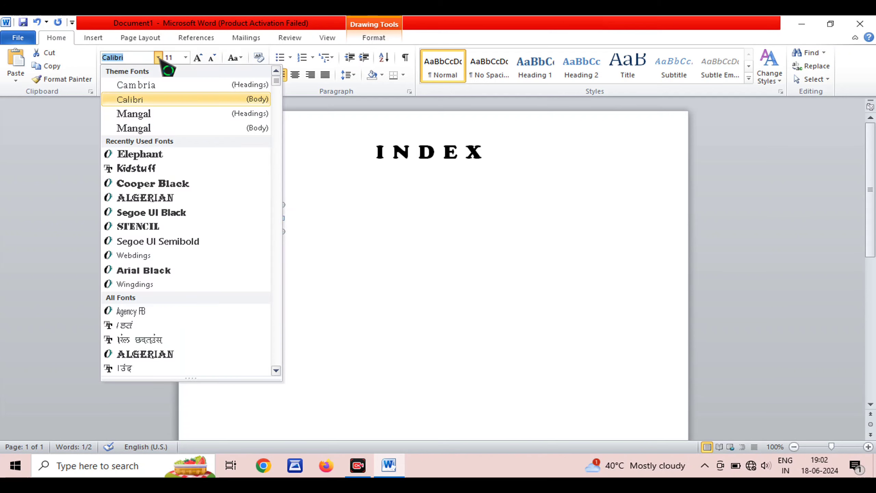
{"action": "left_click", "coordinate": [167, 115]}
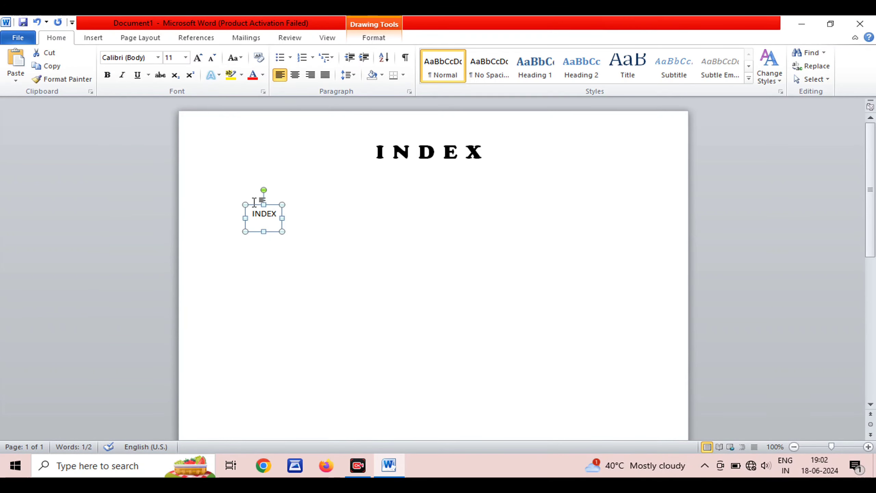
{"action": "left_click_drag", "start_coordinate": [262, 200], "coordinate": [388, 202]}
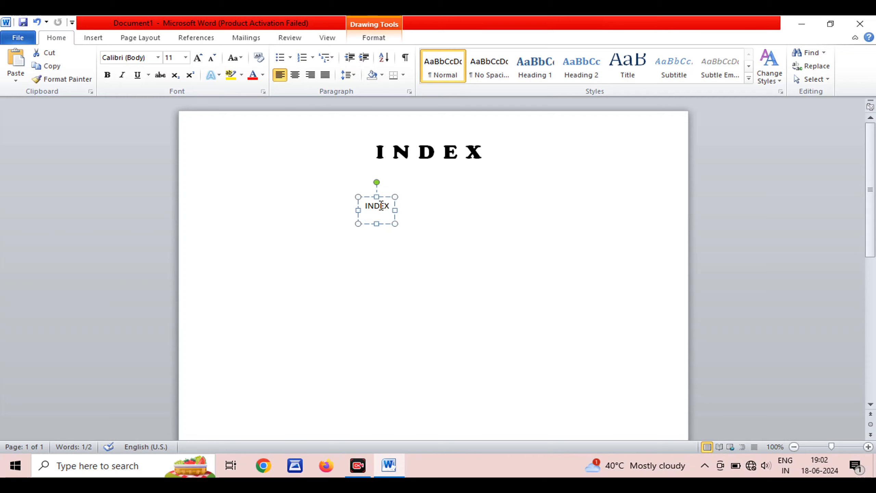
Make the box text bold 16 pt Calibri and move the box left under the heading
{"action": "key", "text": "ctrl+a"}
{"action": "left_click", "coordinate": [158, 57]}
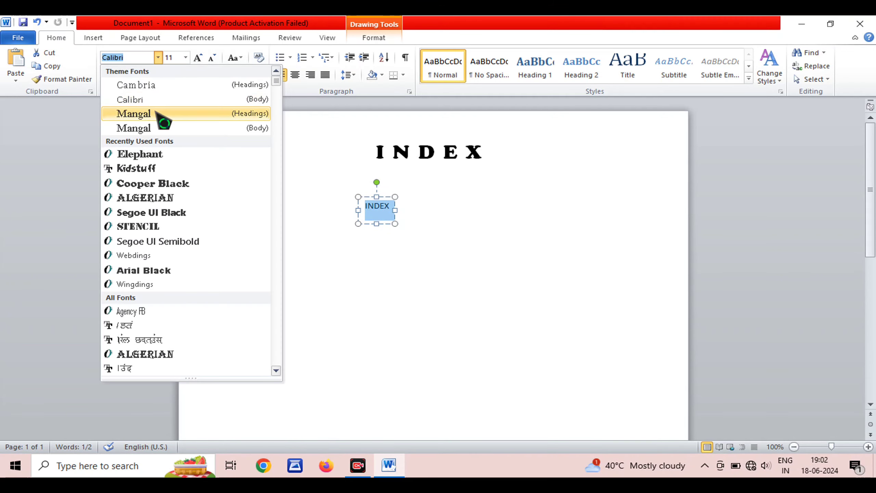
{"action": "key", "text": "Escape"}
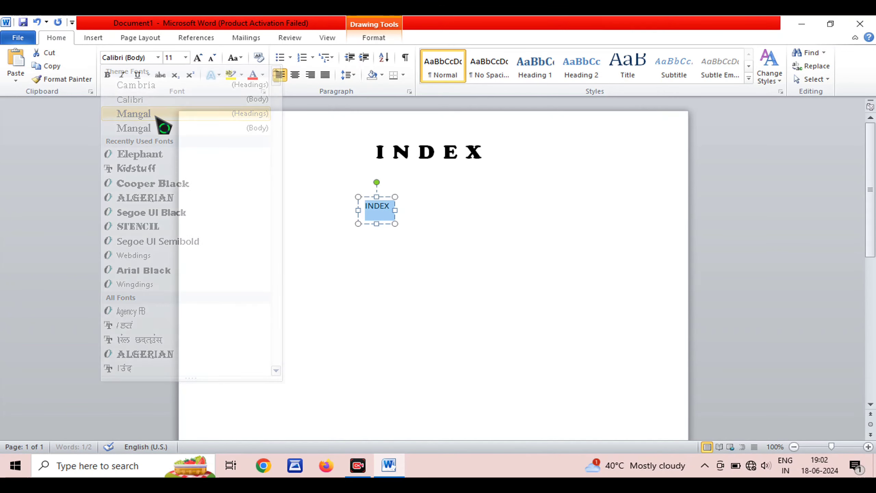
{"action": "left_click", "coordinate": [197, 57]}
{"action": "left_click", "coordinate": [198, 57]}
{"action": "left_click", "coordinate": [198, 58]}
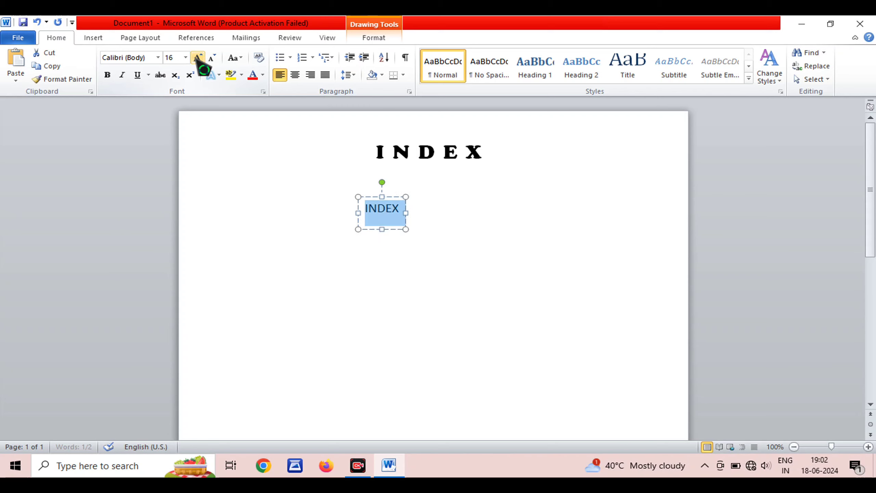
{"action": "left_click", "coordinate": [107, 75]}
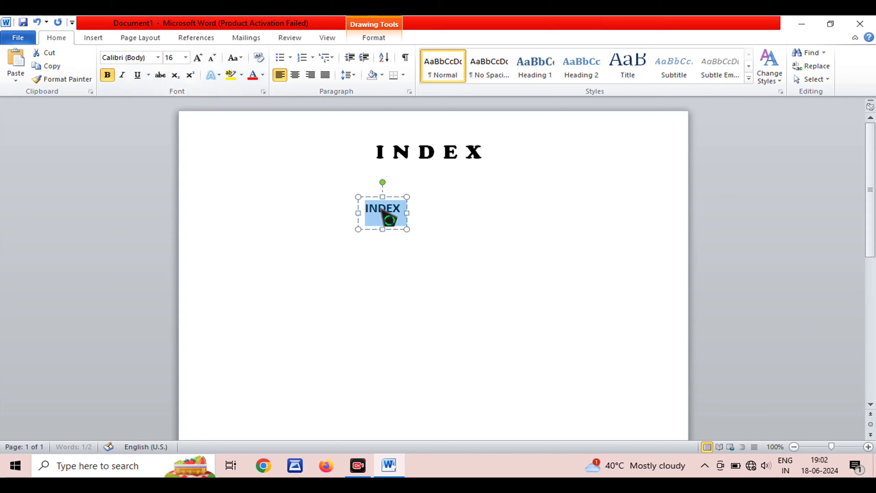
{"action": "left_click", "coordinate": [367, 199]}
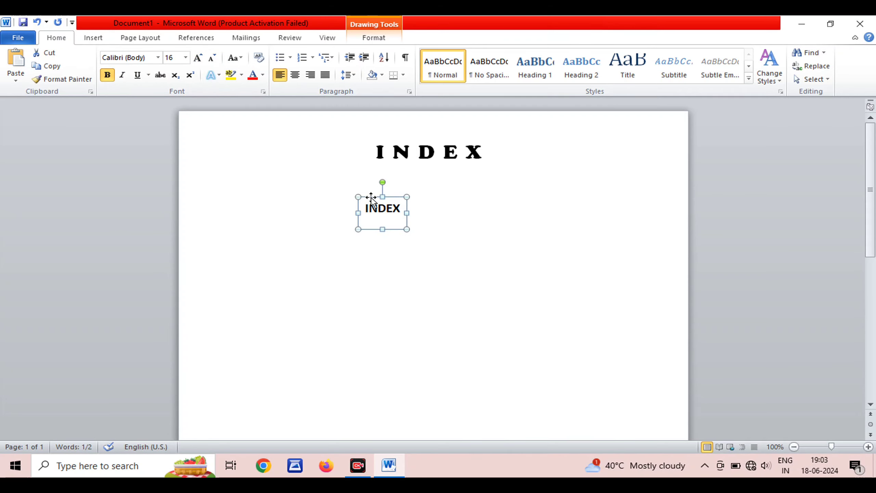
{"action": "left_click_drag", "start_coordinate": [371, 197], "coordinate": [226, 176]}
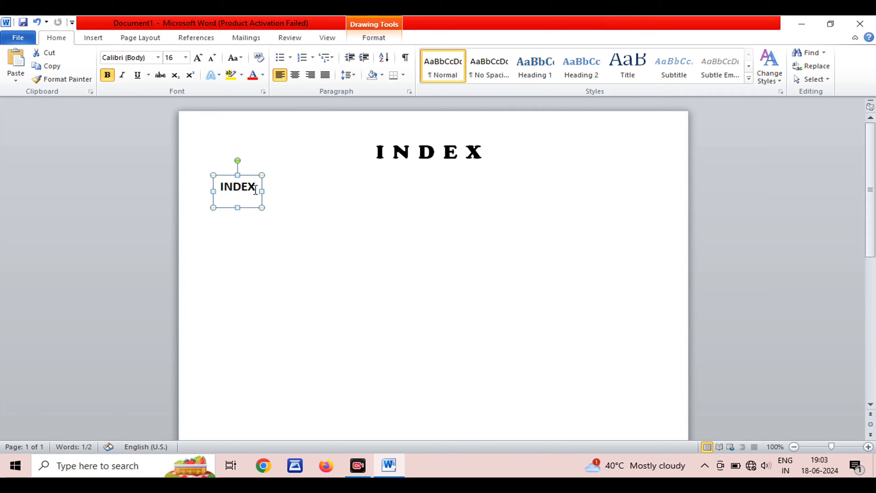
Replace INDEX with dotted Name and Class blanks, then a Roll No, Div./Sec. and Subject line
{"action": "double_click", "coordinate": [239, 189]}
{"action": "type", "text": "Name "}
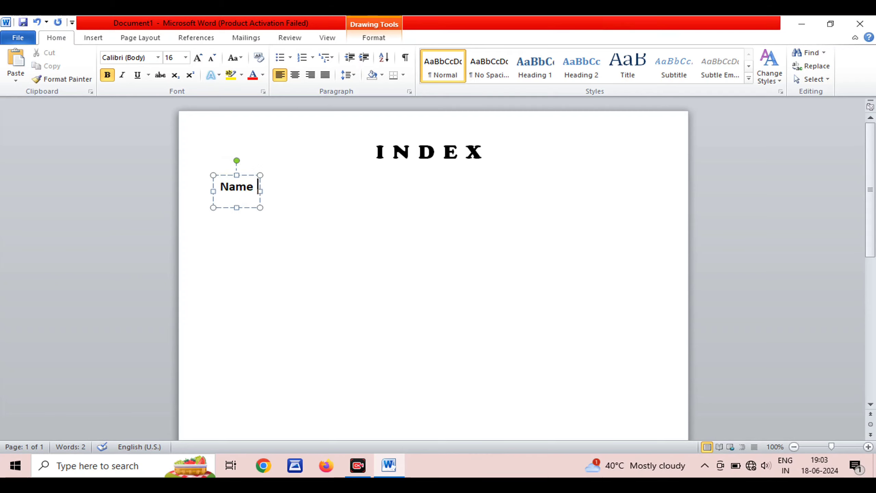
{"action": "type", "text": ": .."}
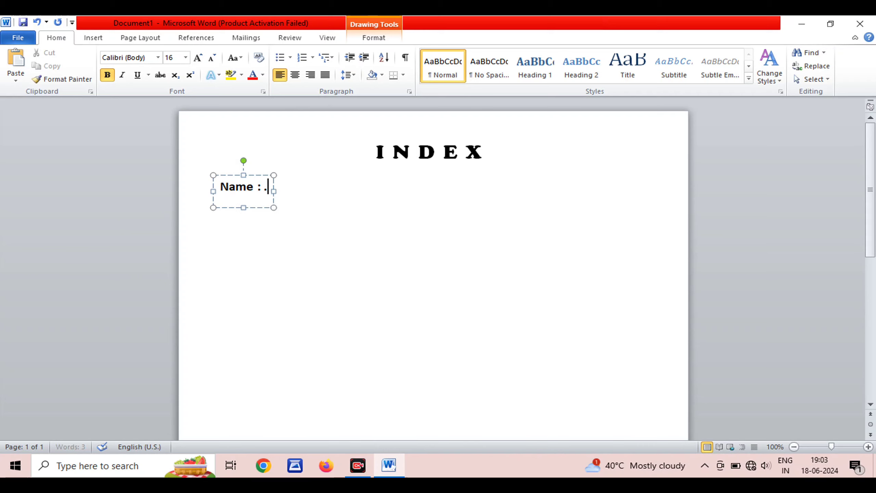
{"action": "type", "text": ".............................................."}
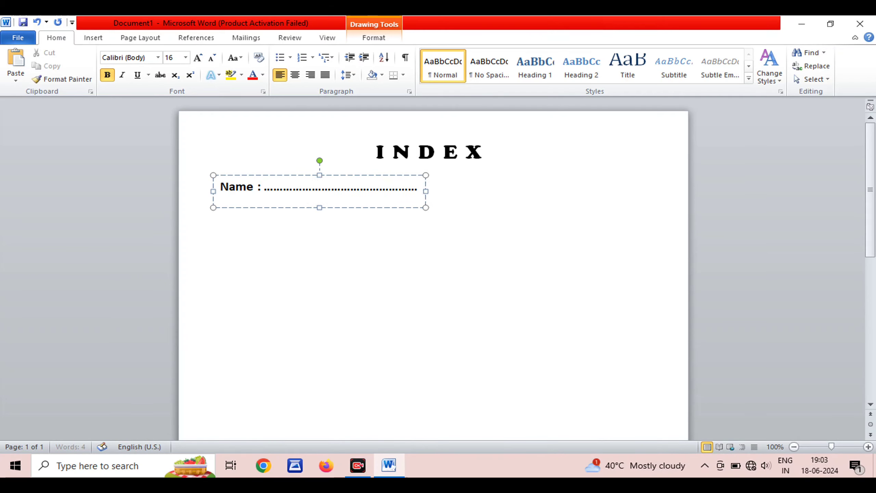
{"action": "type", "text": "......................"}
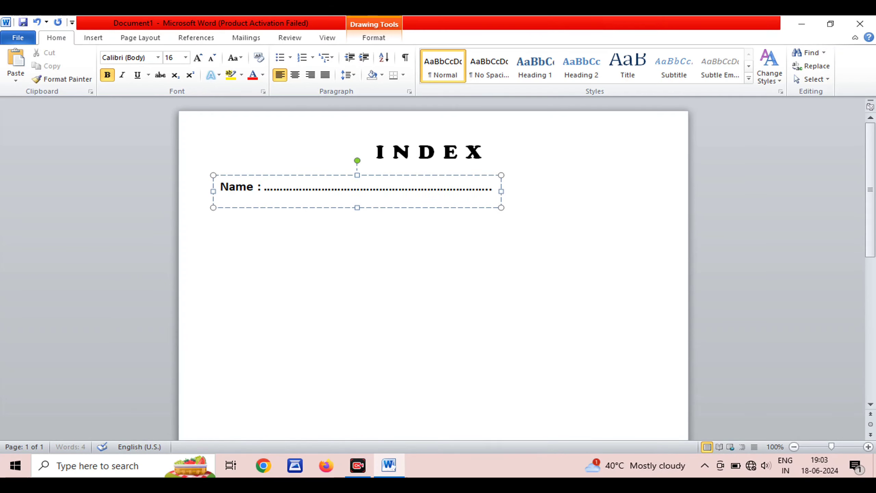
{"action": "type", "text": " Class ;"}
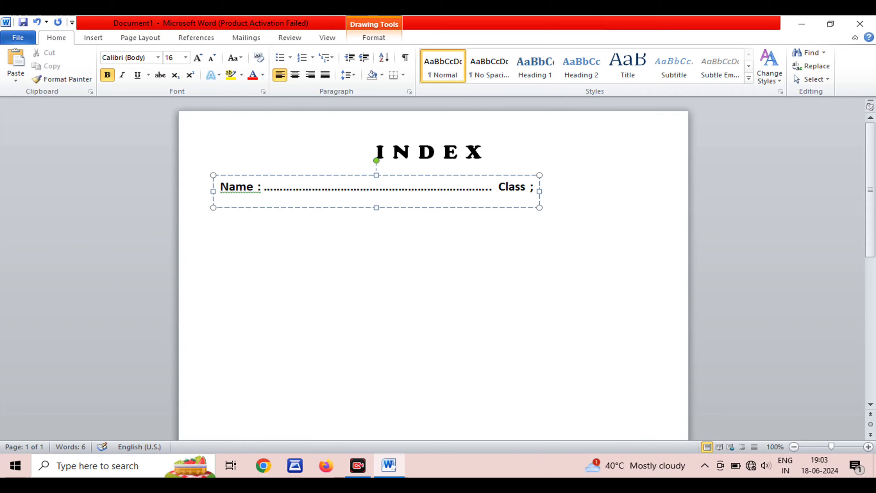
{"action": "key", "text": "BackSpace"}
{"action": "type", "text": ": "}
{"action": "type", "text": "..................."}
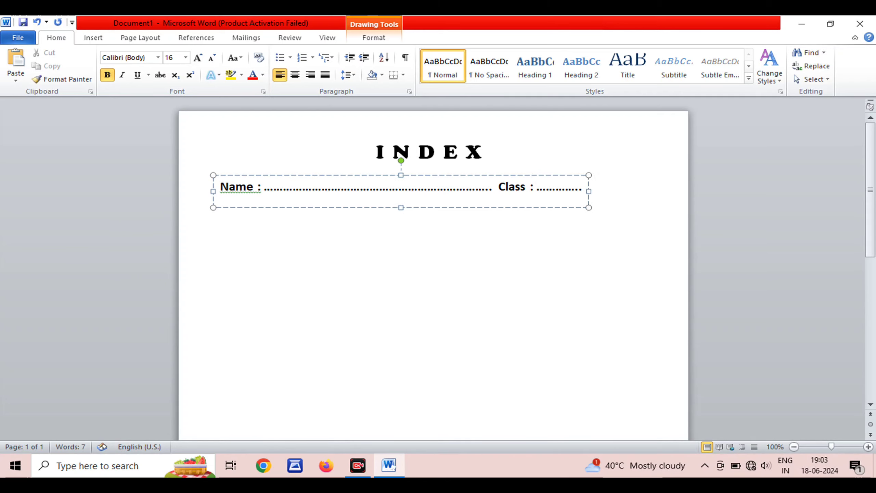
{"action": "type", "text": "......................."}
{"action": "key", "text": "Return"}
{"action": "type", "text": "Roll"}
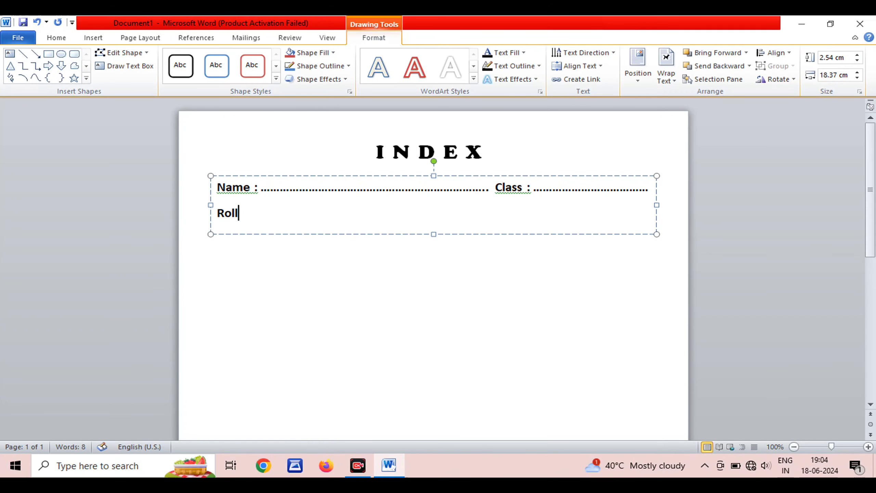
{"action": "type", "text": "No: "}
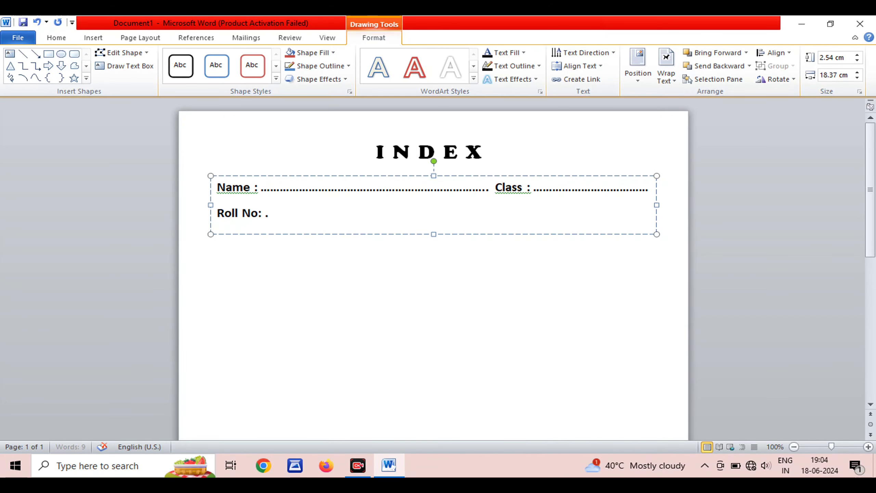
{"action": "type", "text": "......................"}
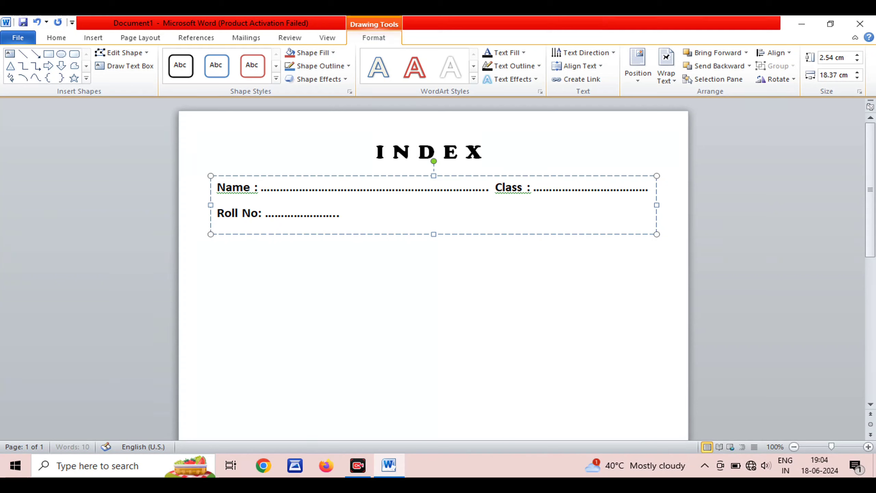
{"action": "type", "text": " Div./"}
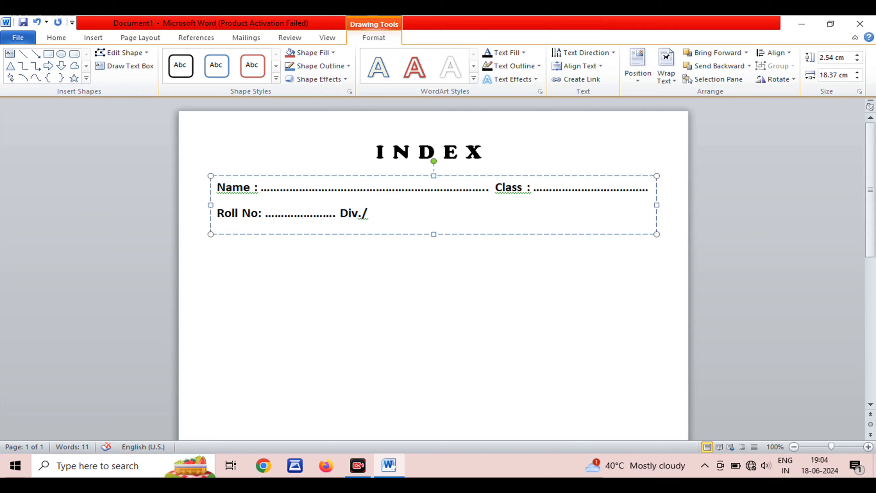
{"action": "type", "text": "Sec."}
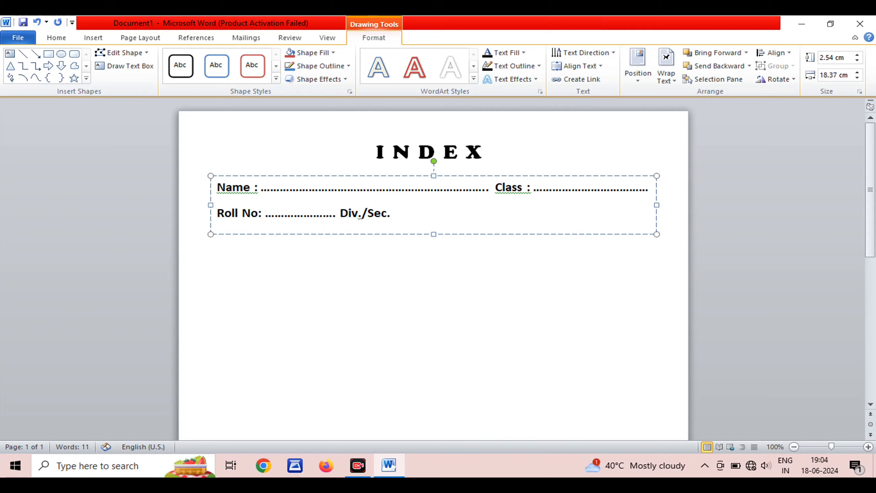
{"action": "type", "text": " : .................... Subj"}
{"action": "type", "text": "ect : "}
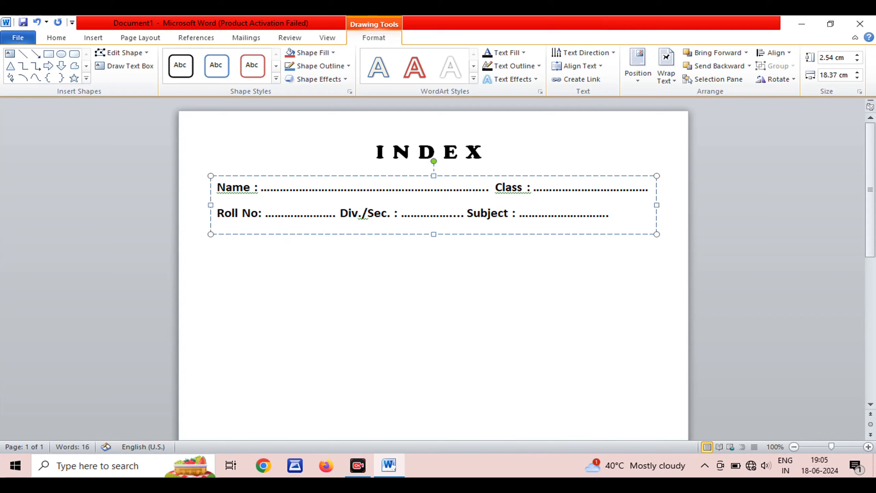
{"action": "type", "text": ".........."}
{"action": "left_click", "coordinate": [462, 235]}
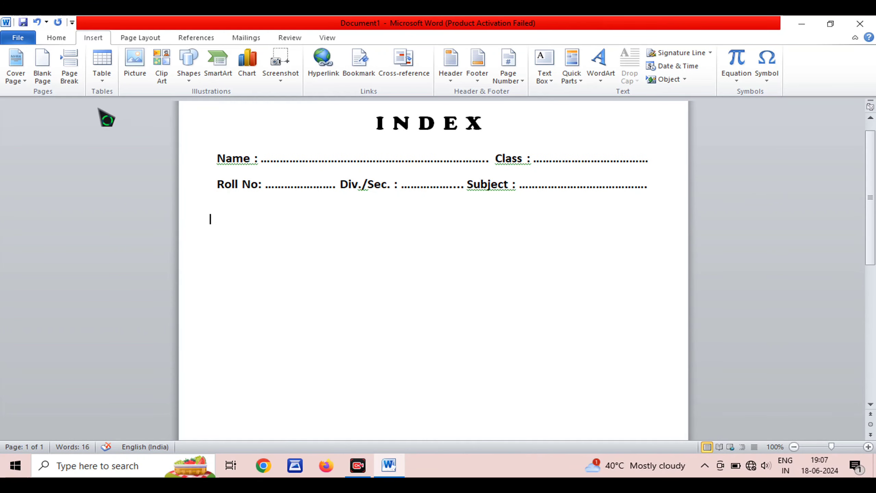
Insert a table with 6 columns and 17 rows below the details lines
{"action": "left_click", "coordinate": [110, 67]}
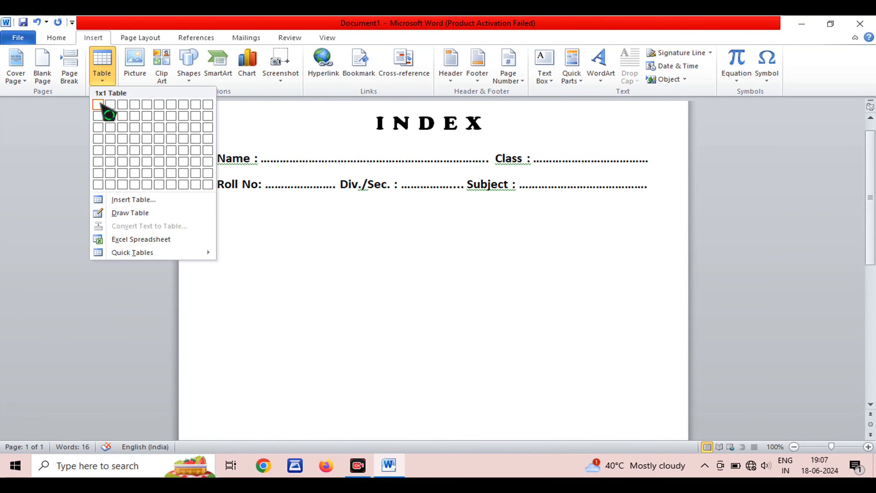
{"action": "left_click", "coordinate": [133, 199]}
{"action": "type", "text": "6"}
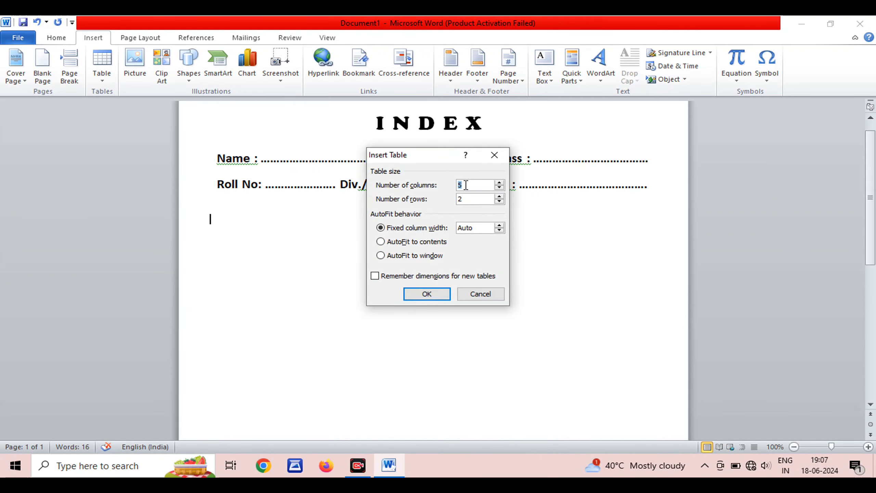
{"action": "left_click", "coordinate": [471, 201]}
{"action": "key", "text": "BackSpace"}
{"action": "type", "text": "17"}
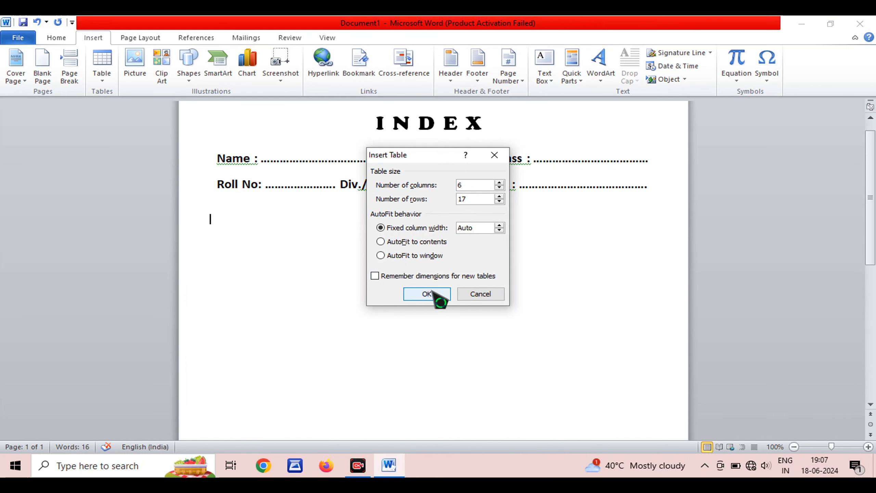
{"action": "left_click", "coordinate": [428, 295]}
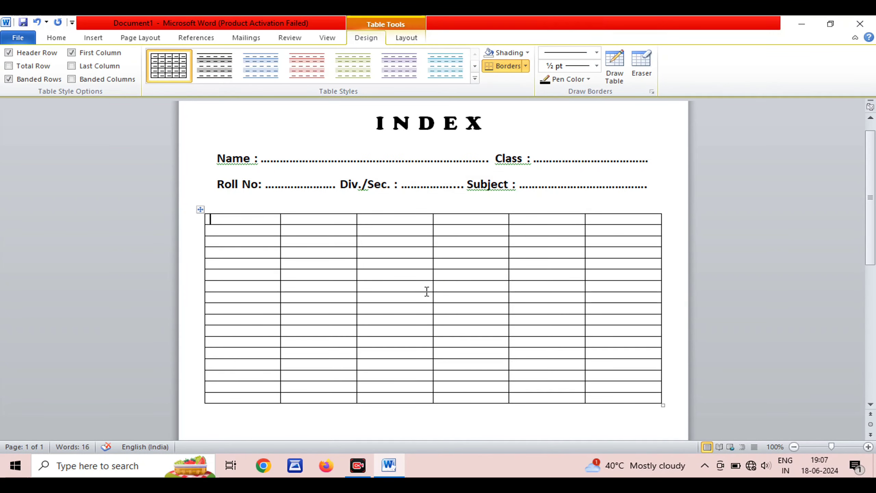
Fill the first row with S.NO., PARTICULARS, PAGE NO., DATE, GRADE/MARKS and SIGNATURE
{"action": "type", "text": "S.NO"}
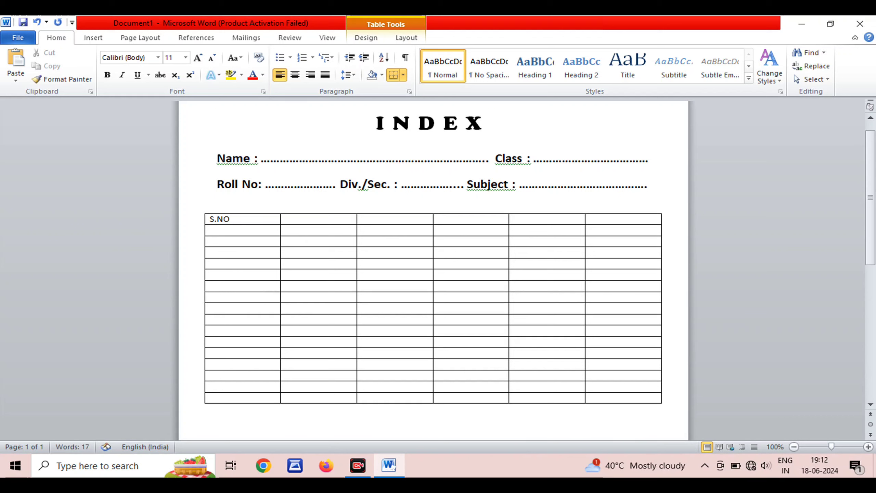
{"action": "type", "text": "."}
{"action": "left_click", "coordinate": [286, 219]}
{"action": "type", "text": "PARTI"}
{"action": "type", "text": "CULARS"}
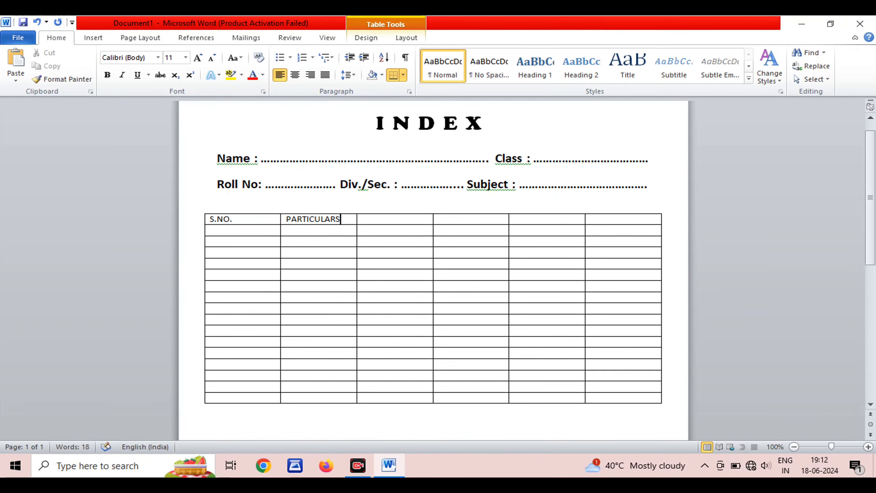
{"action": "key", "text": "Tab"}
{"action": "type", "text": "PAGE"}
{"action": "type", "text": " NO"}
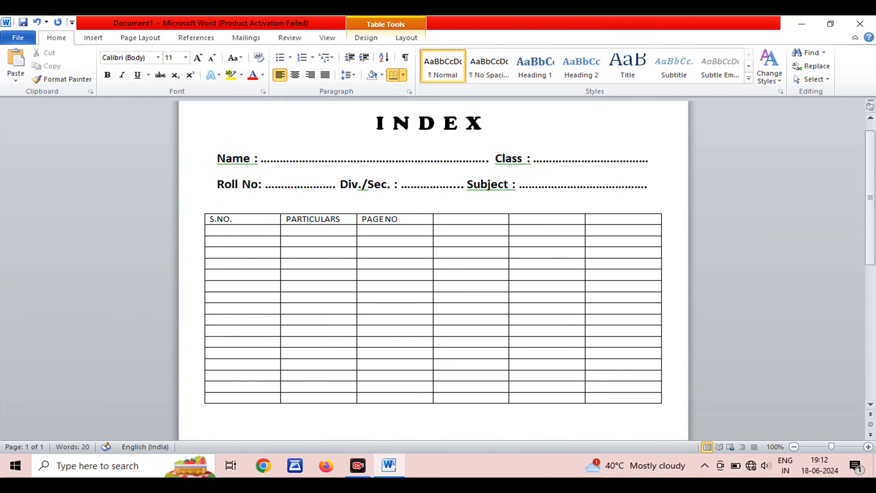
{"action": "type", "text": "."}
{"action": "key", "text": "Tab"}
{"action": "type", "text": "DATE"}
{"action": "key", "text": "Tab"}
{"action": "type", "text": "GRADE"}
{"action": "type", "text": "/MARKS"}
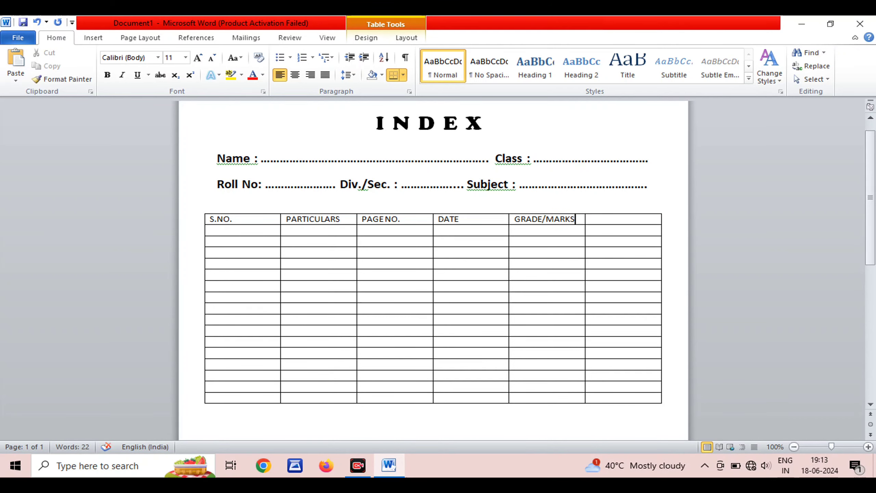
{"action": "key", "text": "Tab"}
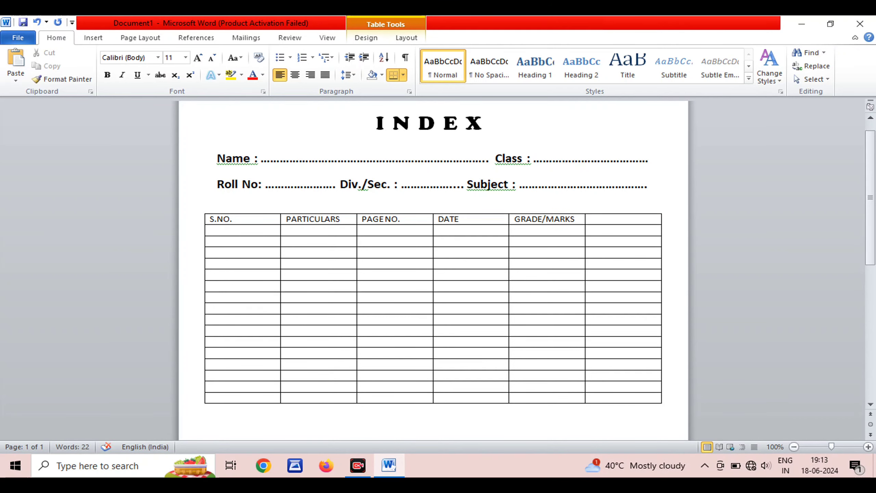
{"action": "type", "text": "SIGNAT"}
{"action": "scroll", "coordinate": [207, 250], "scroll_direction": "up", "scroll_amount": 1}
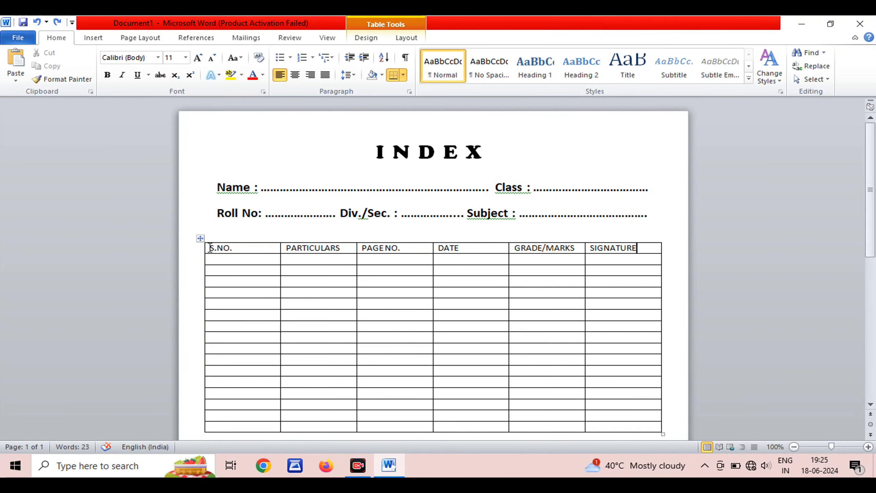
Centre the header labels in their cells and enlarge them to 12 pt, keeping Calibri
{"action": "left_click_drag", "start_coordinate": [207, 250], "coordinate": [649, 248]}
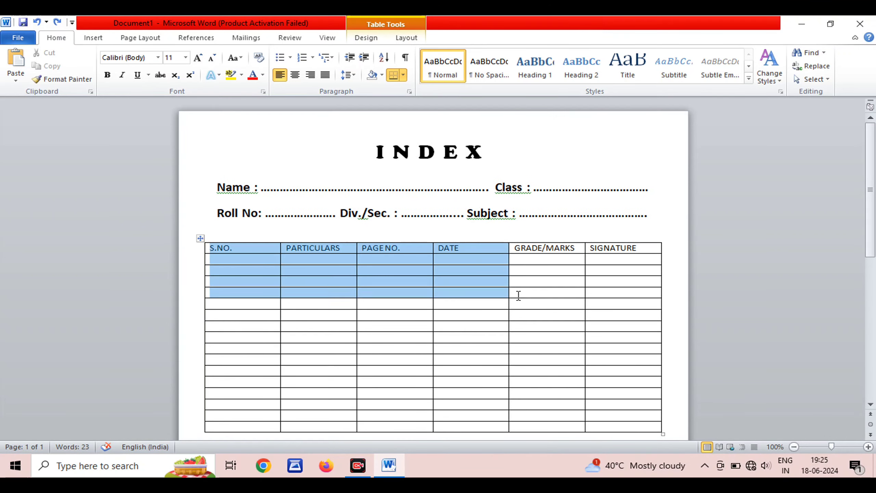
{"action": "left_click", "coordinate": [406, 38]}
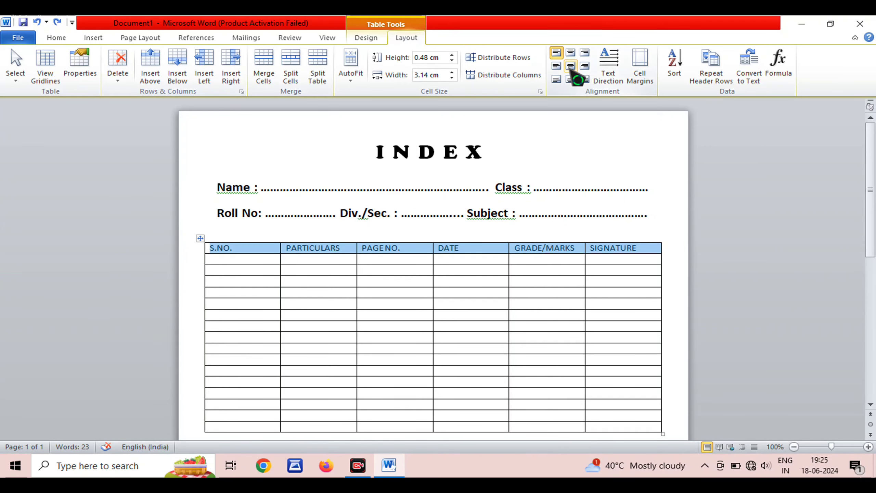
{"action": "left_click", "coordinate": [571, 67]}
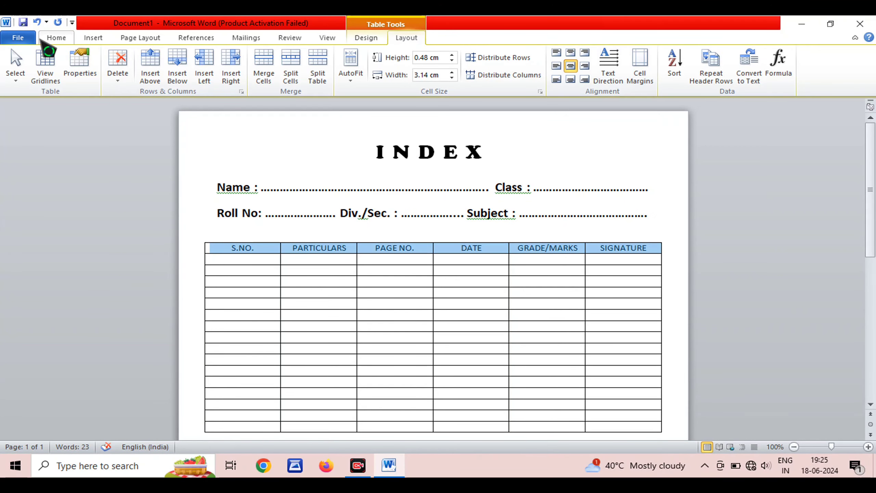
{"action": "left_click", "coordinate": [54, 38]}
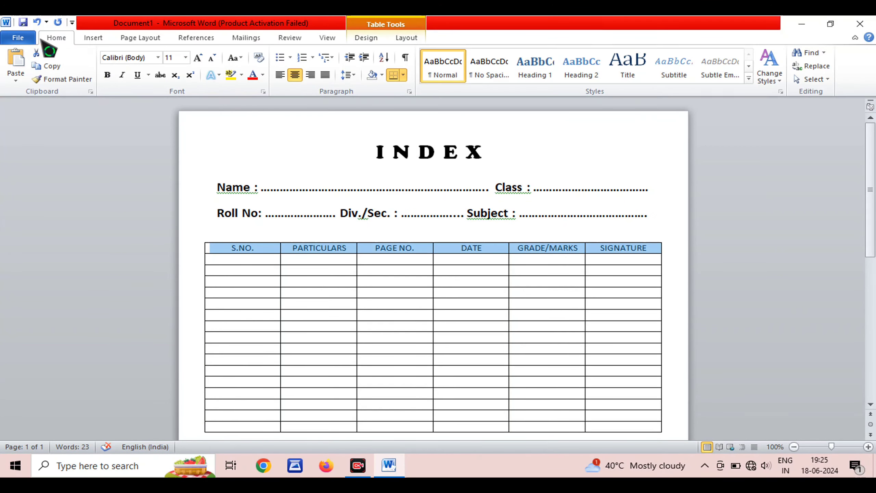
{"action": "left_click", "coordinate": [193, 59]}
{"action": "left_click", "coordinate": [158, 58]}
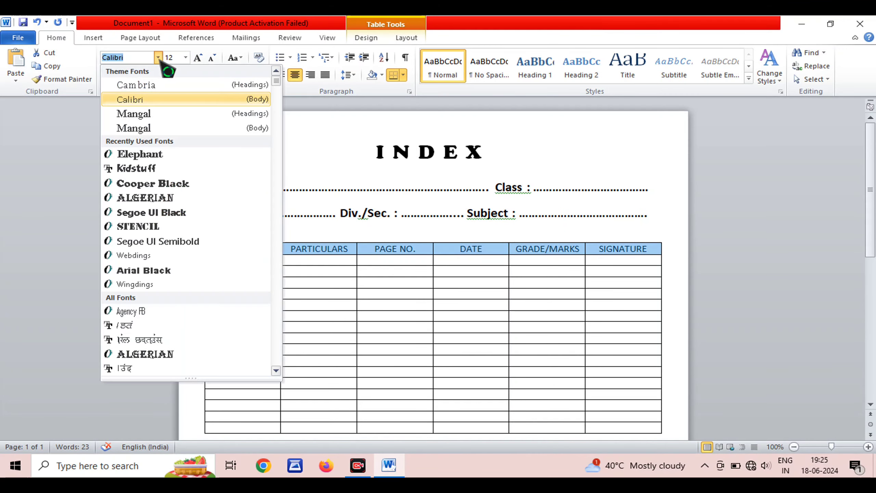
{"action": "key", "text": "Escape"}
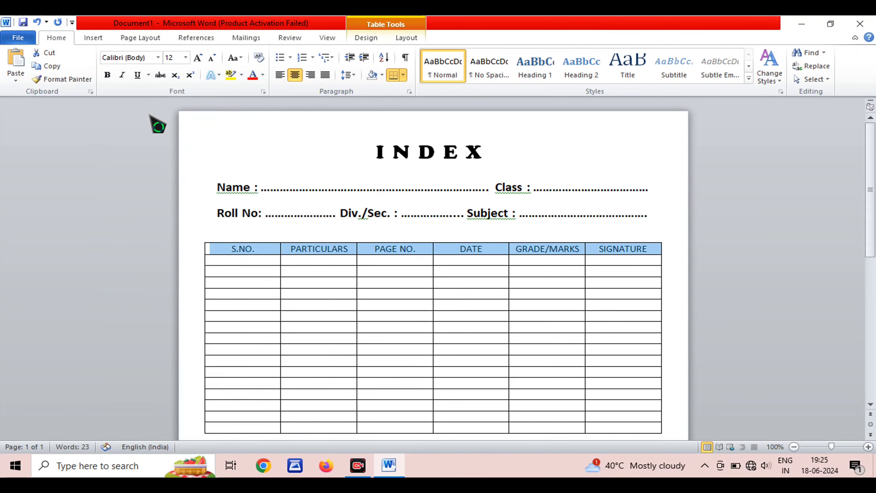
{"action": "left_click", "coordinate": [248, 162]}
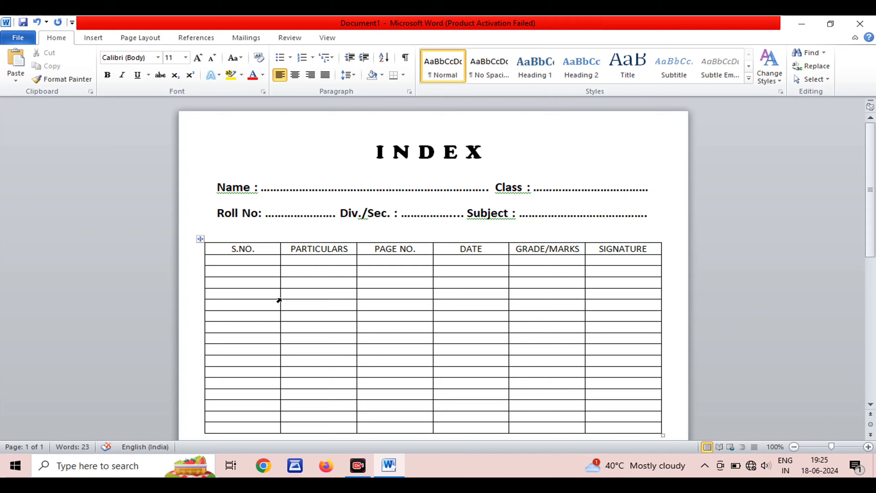
Narrow S.NO., PAGE NO. and GRADE/MARKS columns; widen PARTICULARS and DATE
{"action": "left_click_drag", "start_coordinate": [280, 249], "coordinate": [251, 251]}
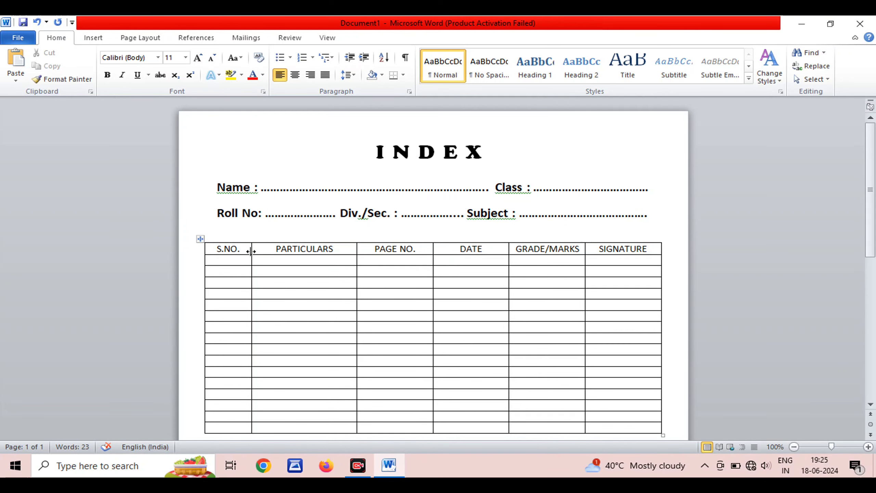
{"action": "left_click_drag", "start_coordinate": [250, 252], "coordinate": [245, 254]}
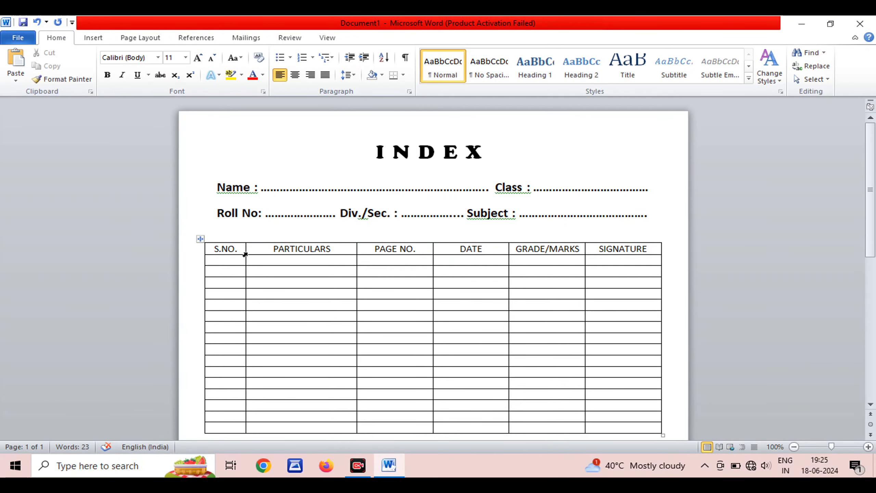
{"action": "left_click_drag", "start_coordinate": [245, 251], "coordinate": [240, 252]}
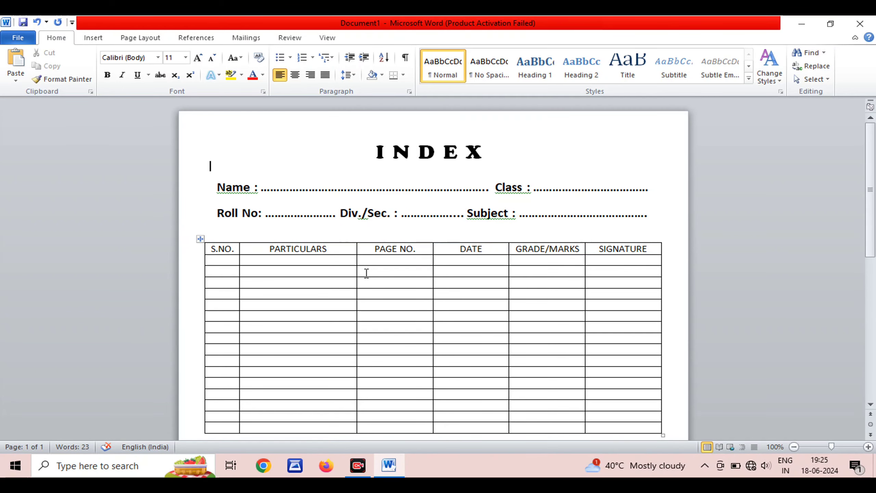
{"action": "mouse_move", "coordinate": [355, 274]}
{"action": "left_mouse_down"}
{"action": "mouse_move", "coordinate": [369, 279]}
{"action": "mouse_move", "coordinate": [370, 253]}
{"action": "left_mouse_up"}
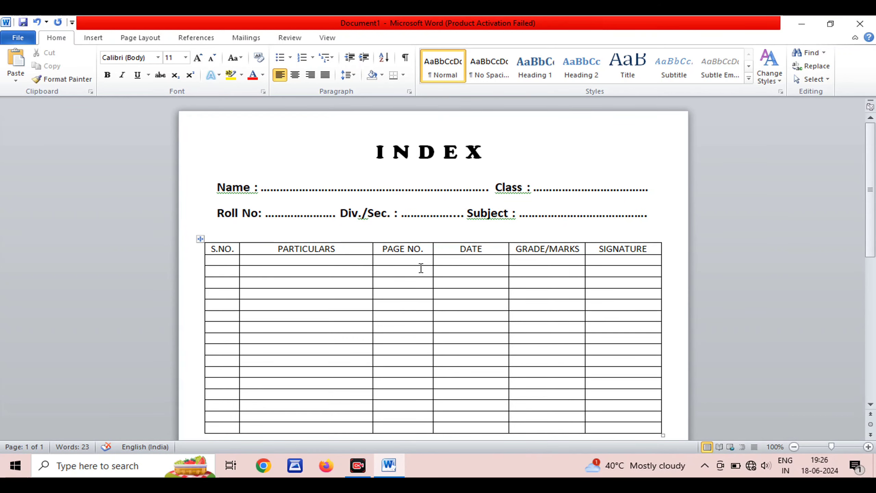
{"action": "left_click_drag", "start_coordinate": [432, 261], "coordinate": [427, 264]}
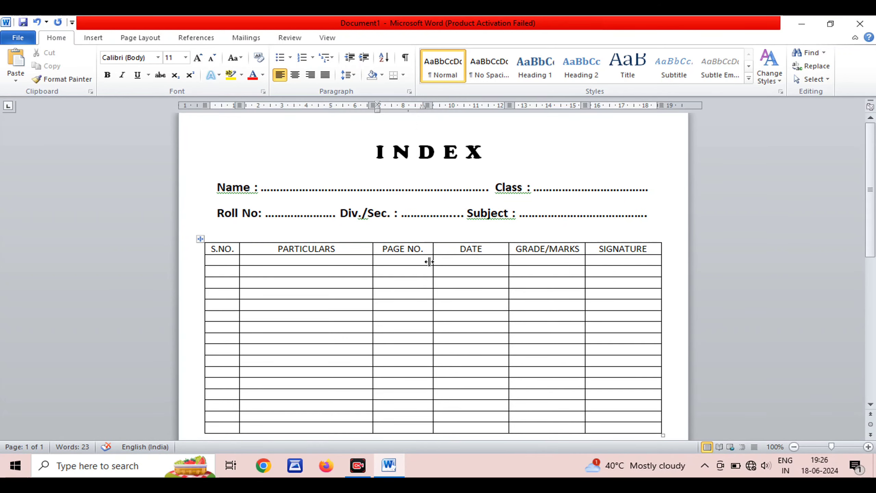
{"action": "left_click_drag", "start_coordinate": [508, 263], "coordinate": [511, 265]}
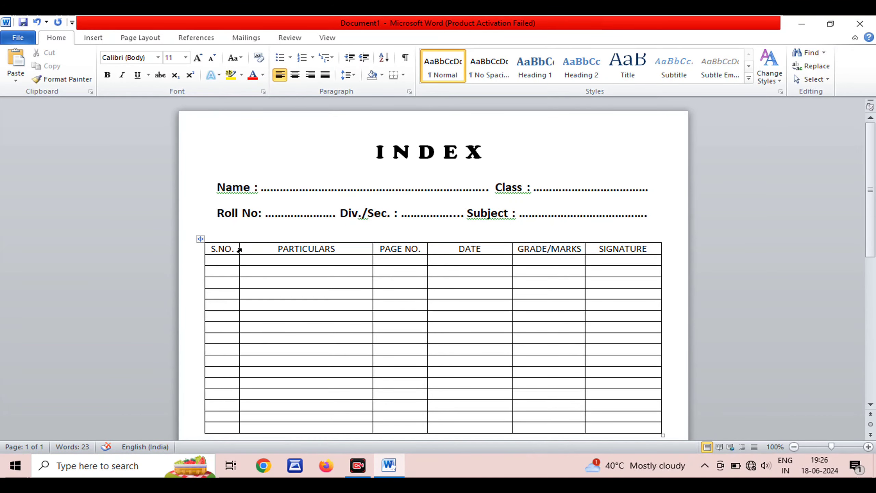
Set the table's row height to 1 cm
{"action": "left_click", "coordinate": [228, 240]}
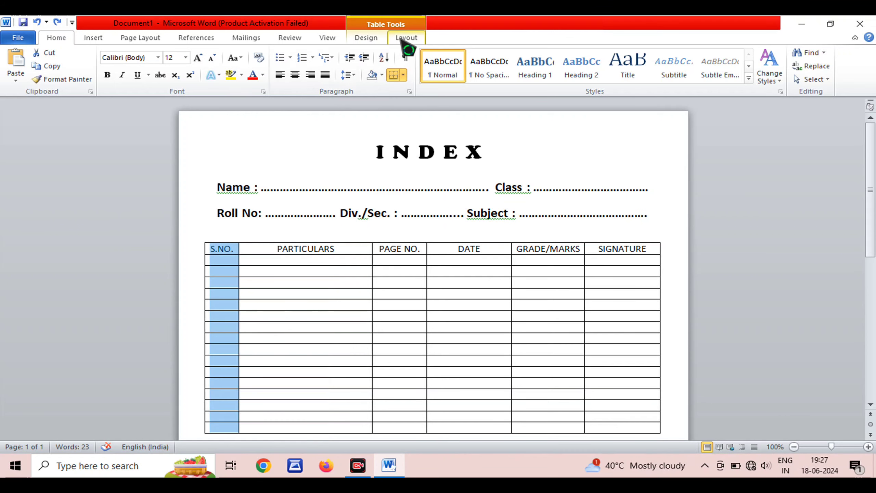
{"action": "left_click", "coordinate": [406, 39]}
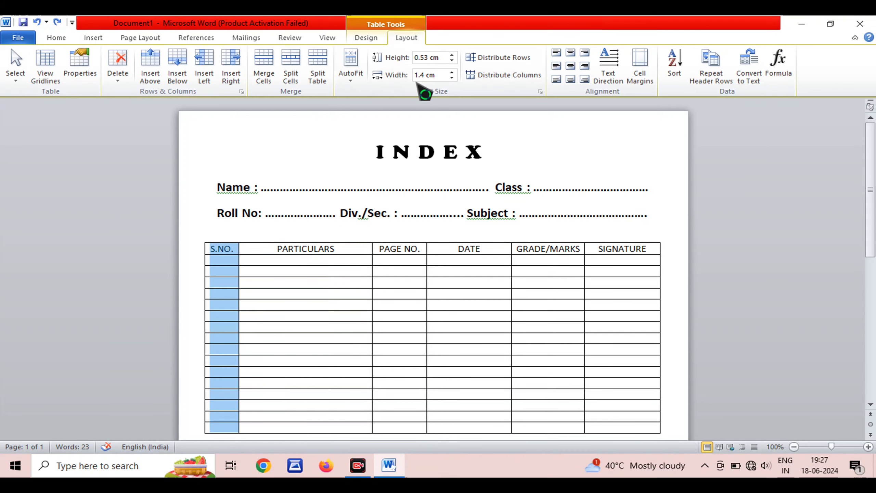
{"action": "left_click", "coordinate": [452, 55]}
{"action": "left_click", "coordinate": [451, 55]}
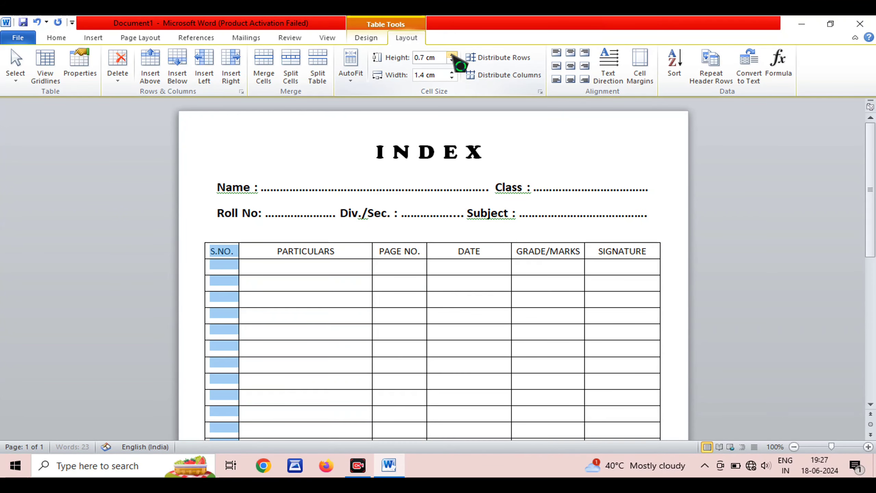
{"action": "left_click", "coordinate": [451, 54]}
{"action": "left_click", "coordinate": [452, 55]}
{"action": "left_click", "coordinate": [451, 55]}
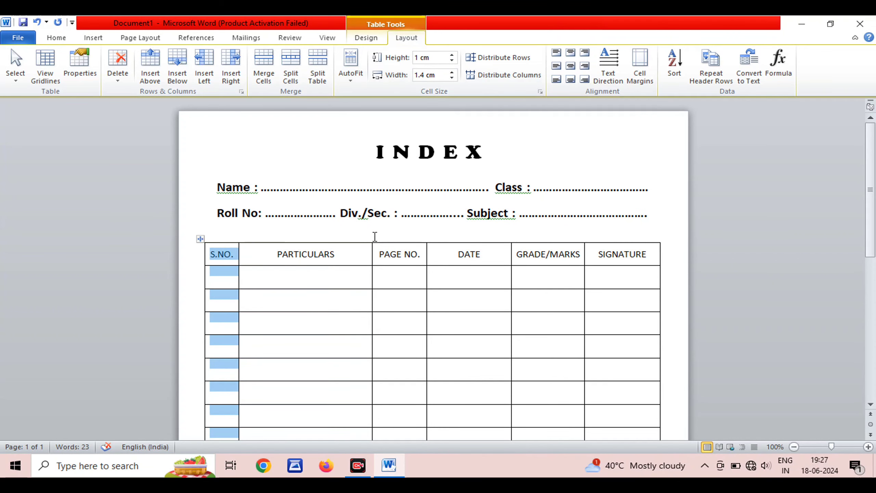
{"action": "left_click", "coordinate": [462, 186]}
Add six empty rows below the table's last row
{"action": "scroll", "coordinate": [338, 298], "scroll_direction": "down", "scroll_amount": 8}
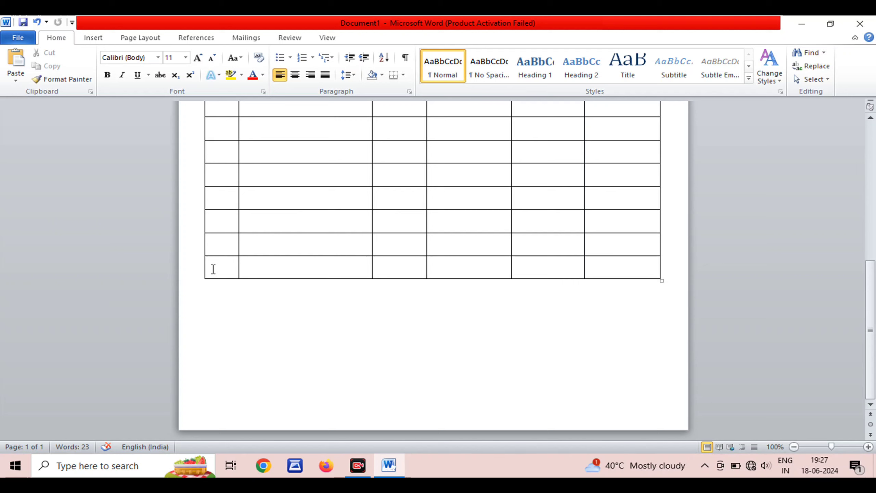
{"action": "left_click_drag", "start_coordinate": [213, 270], "coordinate": [624, 278]}
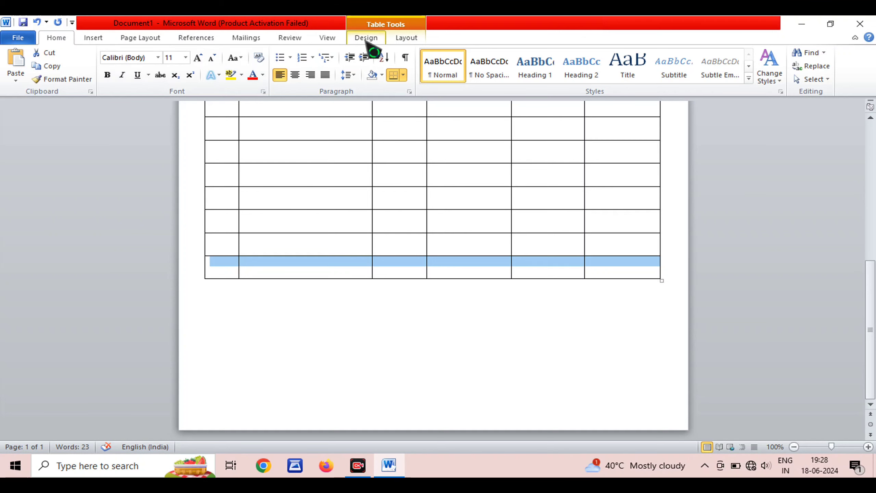
{"action": "left_click", "coordinate": [407, 38]}
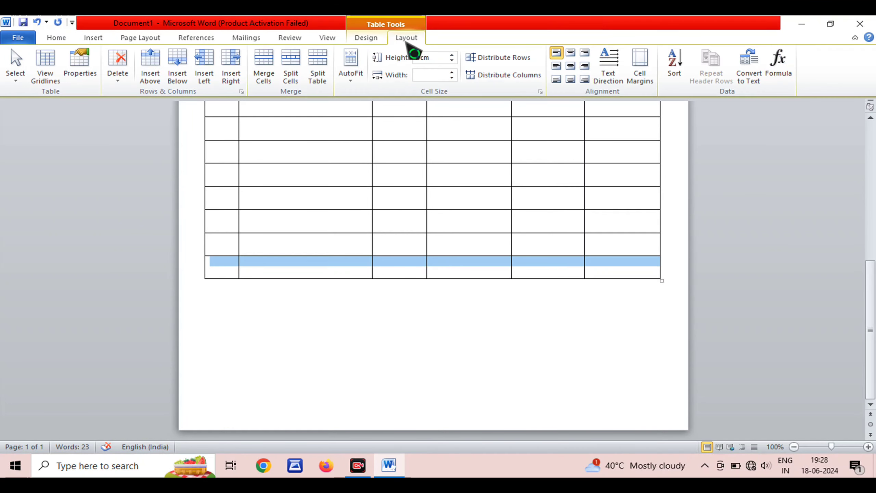
{"action": "left_click", "coordinate": [179, 67]}
{"action": "left_click", "coordinate": [178, 68]}
{"action": "left_click", "coordinate": [179, 67]}
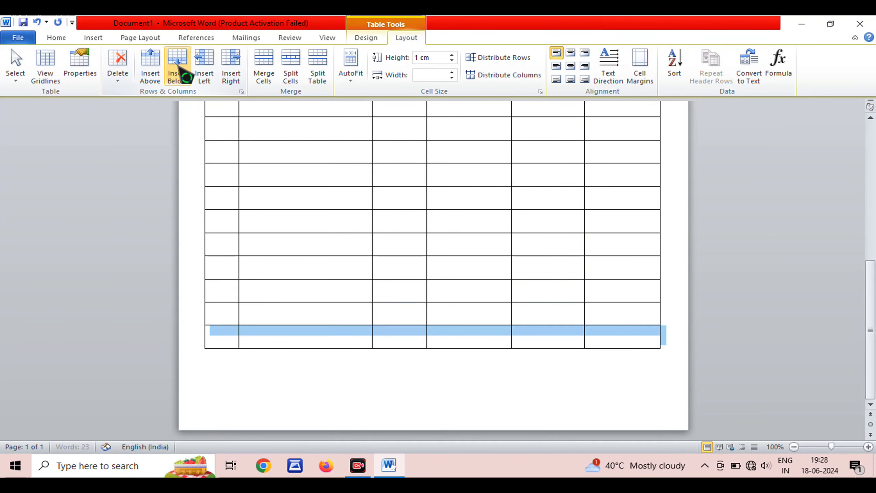
{"action": "left_click", "coordinate": [179, 67]}
{"action": "left_click", "coordinate": [179, 67]}
{"action": "left_click", "coordinate": [256, 265]}
Select the entire table
{"action": "scroll", "coordinate": [256, 264], "scroll_direction": "up", "scroll_amount": 10}
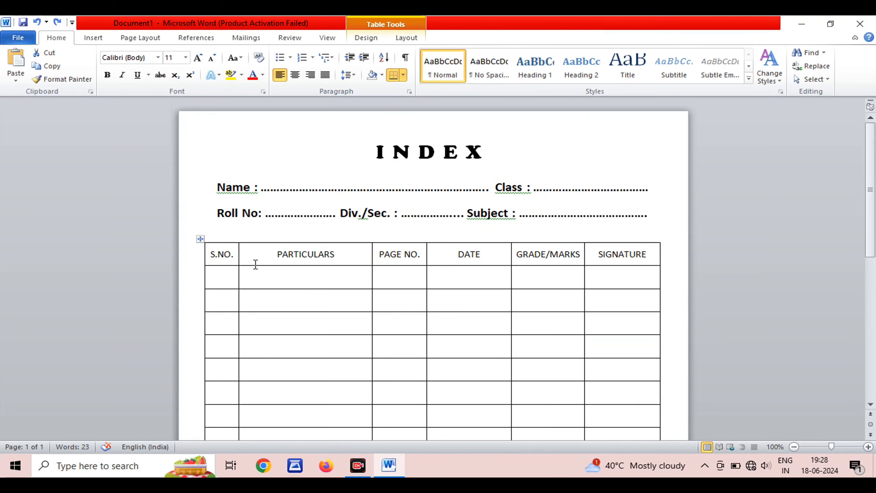
{"action": "scroll", "coordinate": [255, 263], "scroll_direction": "down", "scroll_amount": 2}
{"action": "scroll", "coordinate": [721, 260], "scroll_direction": "up", "scroll_amount": 2}
{"action": "left_click", "coordinate": [549, 241]}
{"action": "left_click", "coordinate": [203, 240]}
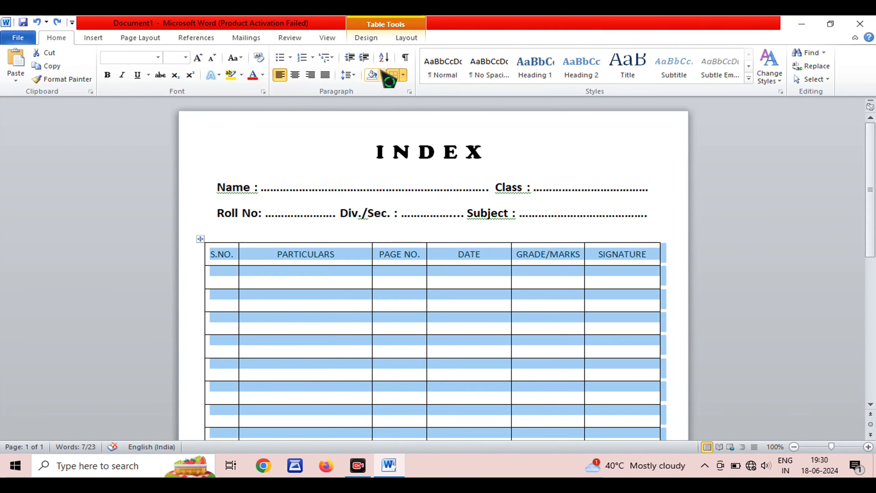
Apply red All borders to the whole table through Borders and Shading
{"action": "left_click", "coordinate": [372, 40]}
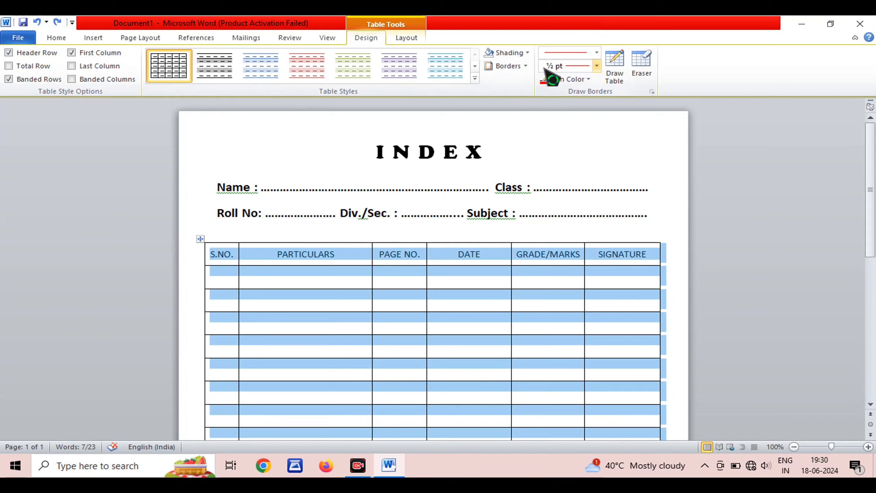
{"action": "left_click", "coordinate": [526, 65]}
{"action": "left_click", "coordinate": [510, 289]}
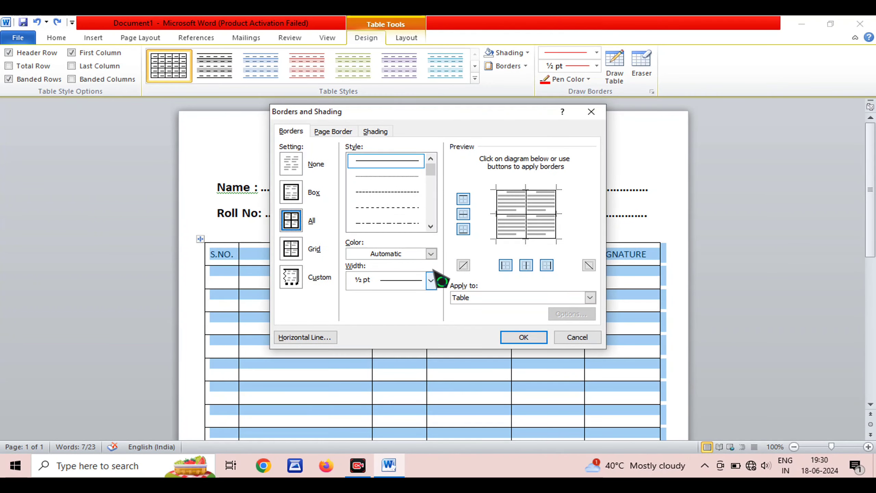
{"action": "left_click", "coordinate": [431, 254]}
{"action": "left_click", "coordinate": [363, 355]}
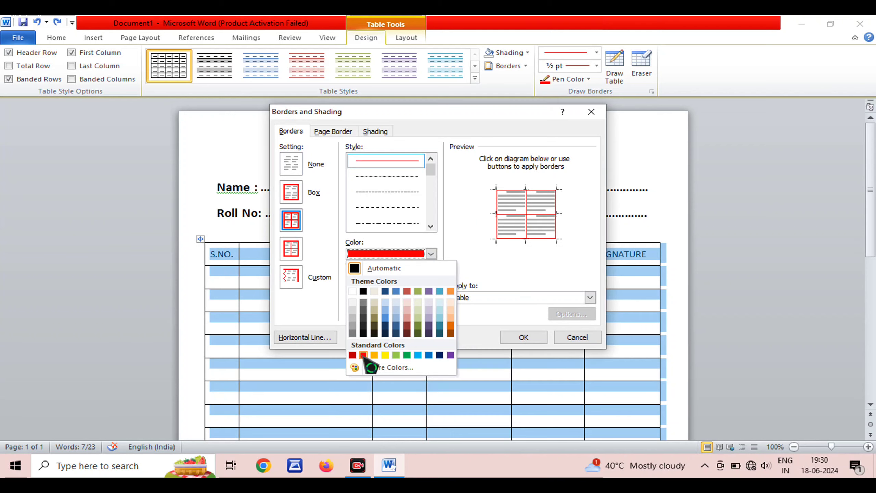
{"action": "left_click", "coordinate": [532, 341]}
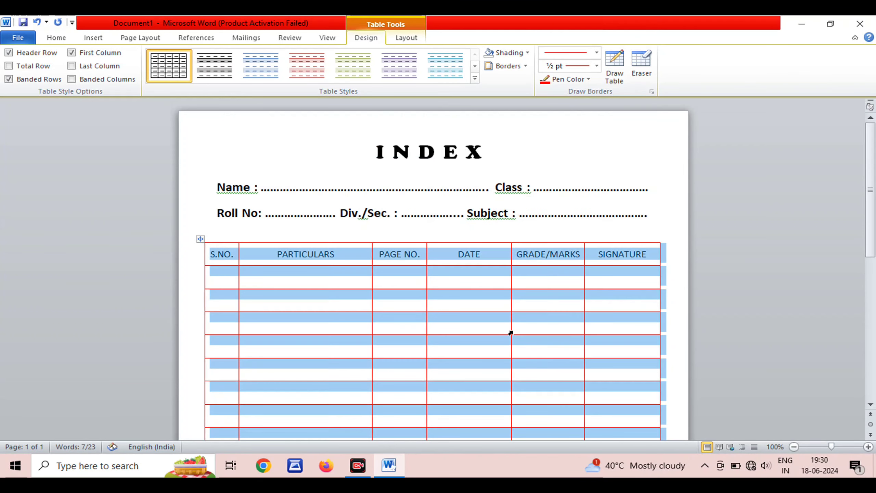
{"action": "left_click", "coordinate": [497, 230]}
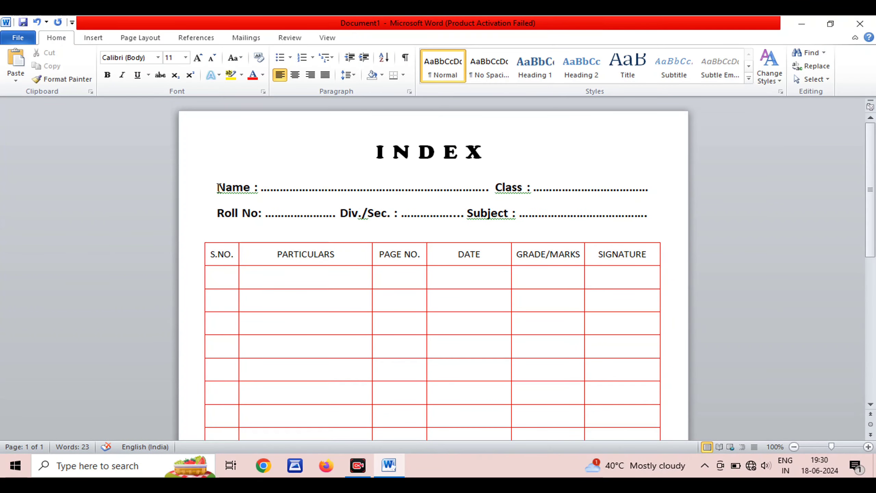
Make the Name, Class, Roll No, Div./Sec., Subject lines and the INDEX heading red
{"action": "left_click_drag", "start_coordinate": [218, 187], "coordinate": [608, 221]}
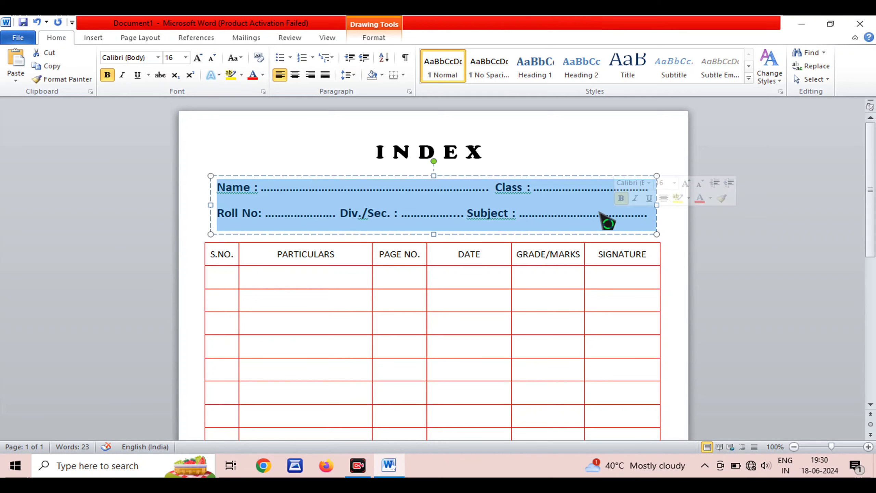
{"action": "left_click", "coordinate": [253, 76]}
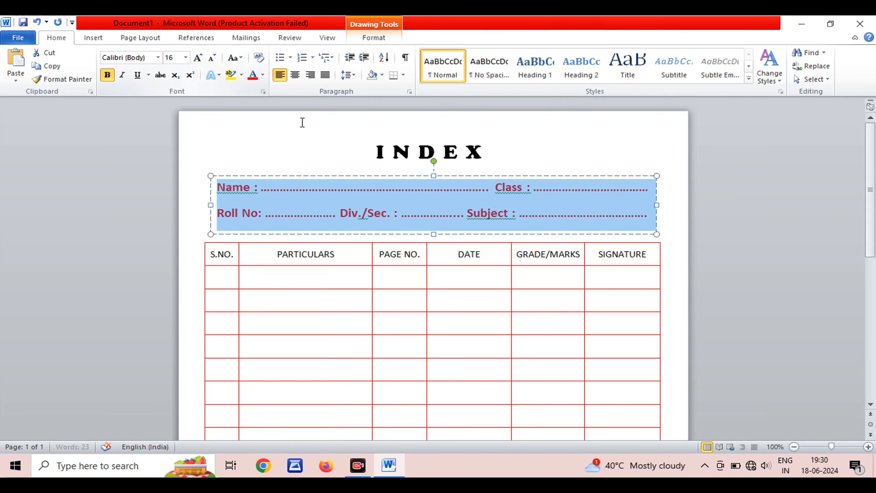
{"action": "left_click_drag", "start_coordinate": [376, 156], "coordinate": [497, 154]}
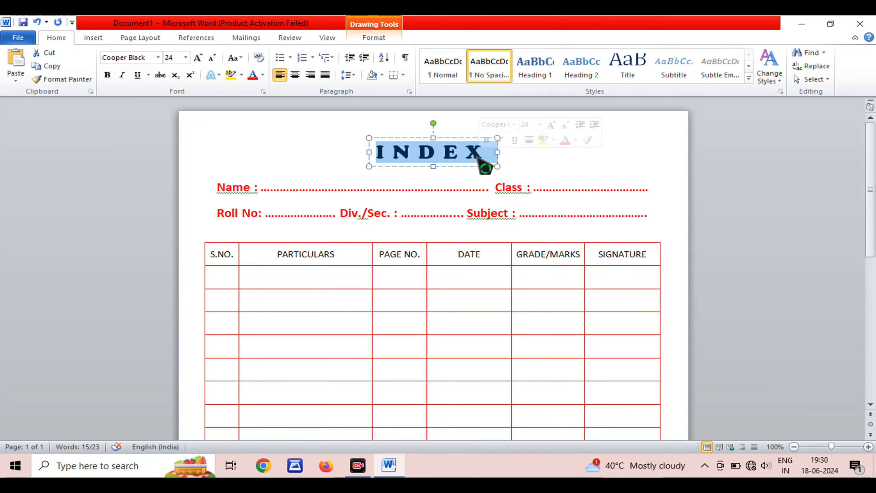
{"action": "left_click", "coordinate": [253, 75]}
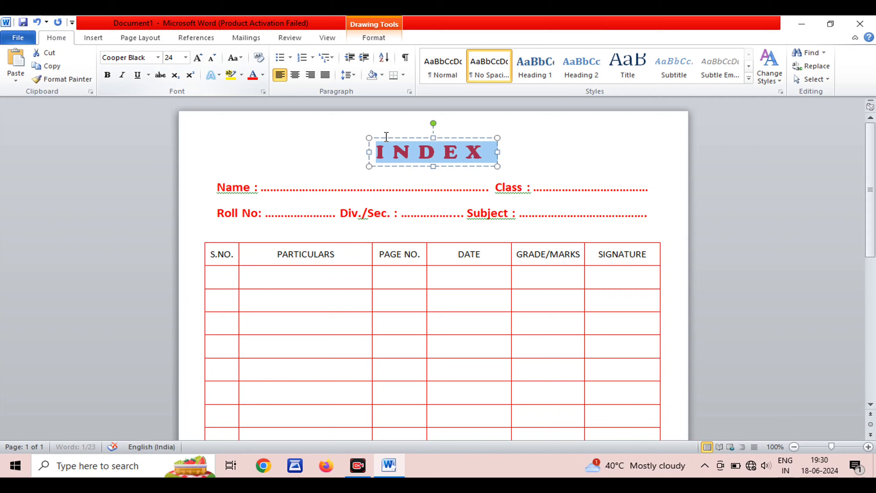
{"action": "left_click", "coordinate": [567, 158]}
{"action": "scroll", "coordinate": [541, 174], "scroll_direction": "down", "scroll_amount": 5}
{"action": "scroll", "coordinate": [542, 174], "scroll_direction": "down", "scroll_amount": 5}
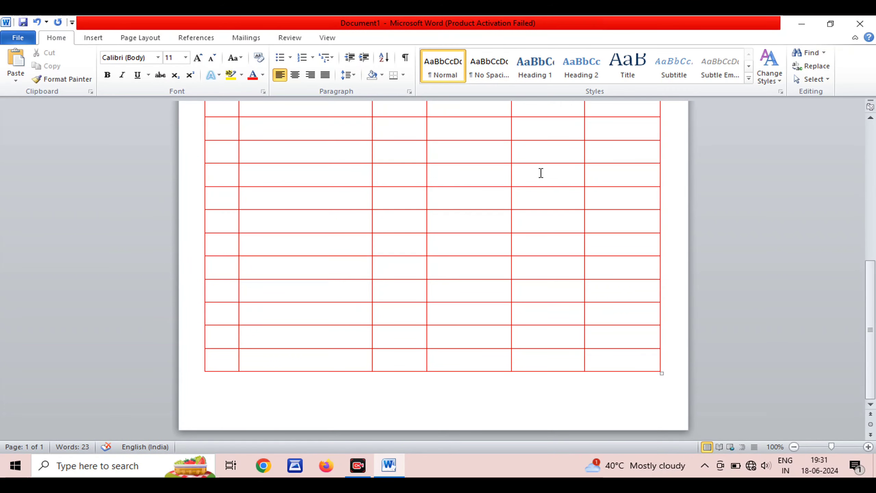
{"action": "scroll", "coordinate": [541, 173], "scroll_direction": "up", "scroll_amount": 5}
{"action": "scroll", "coordinate": [541, 173], "scroll_direction": "up", "scroll_amount": 5}
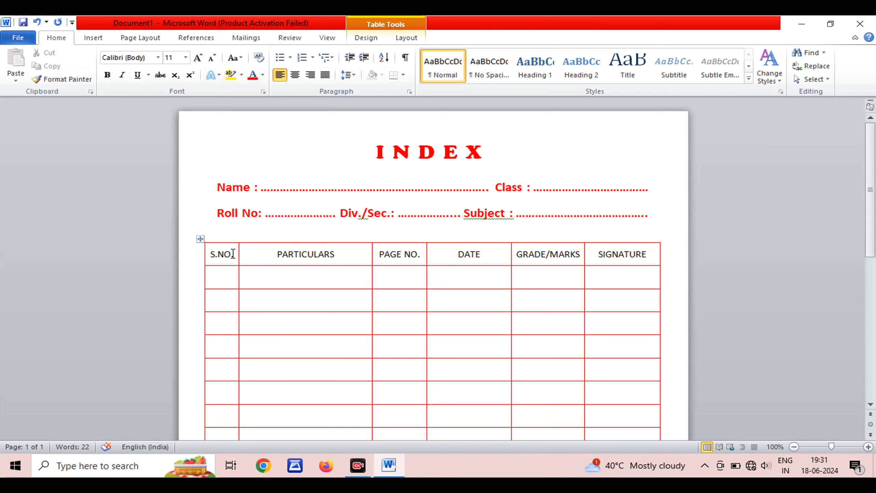
Make the header row labels S.NO. through SIGNATURE red
{"action": "left_click", "coordinate": [212, 255]}
{"action": "left_click_drag", "start_coordinate": [212, 254], "coordinate": [616, 255]}
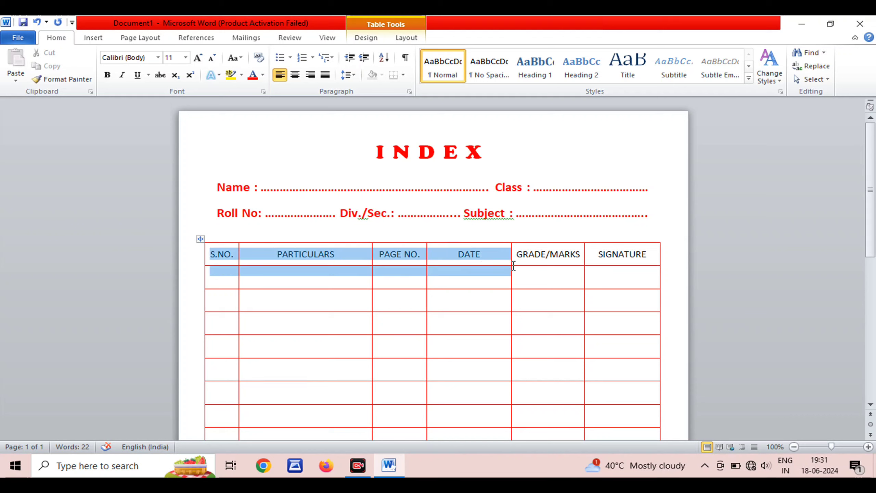
{"action": "left_click", "coordinate": [253, 75]}
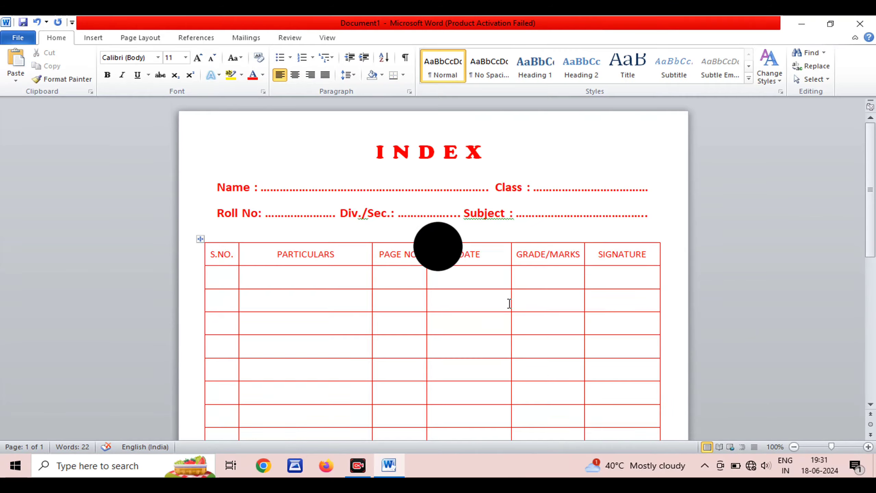